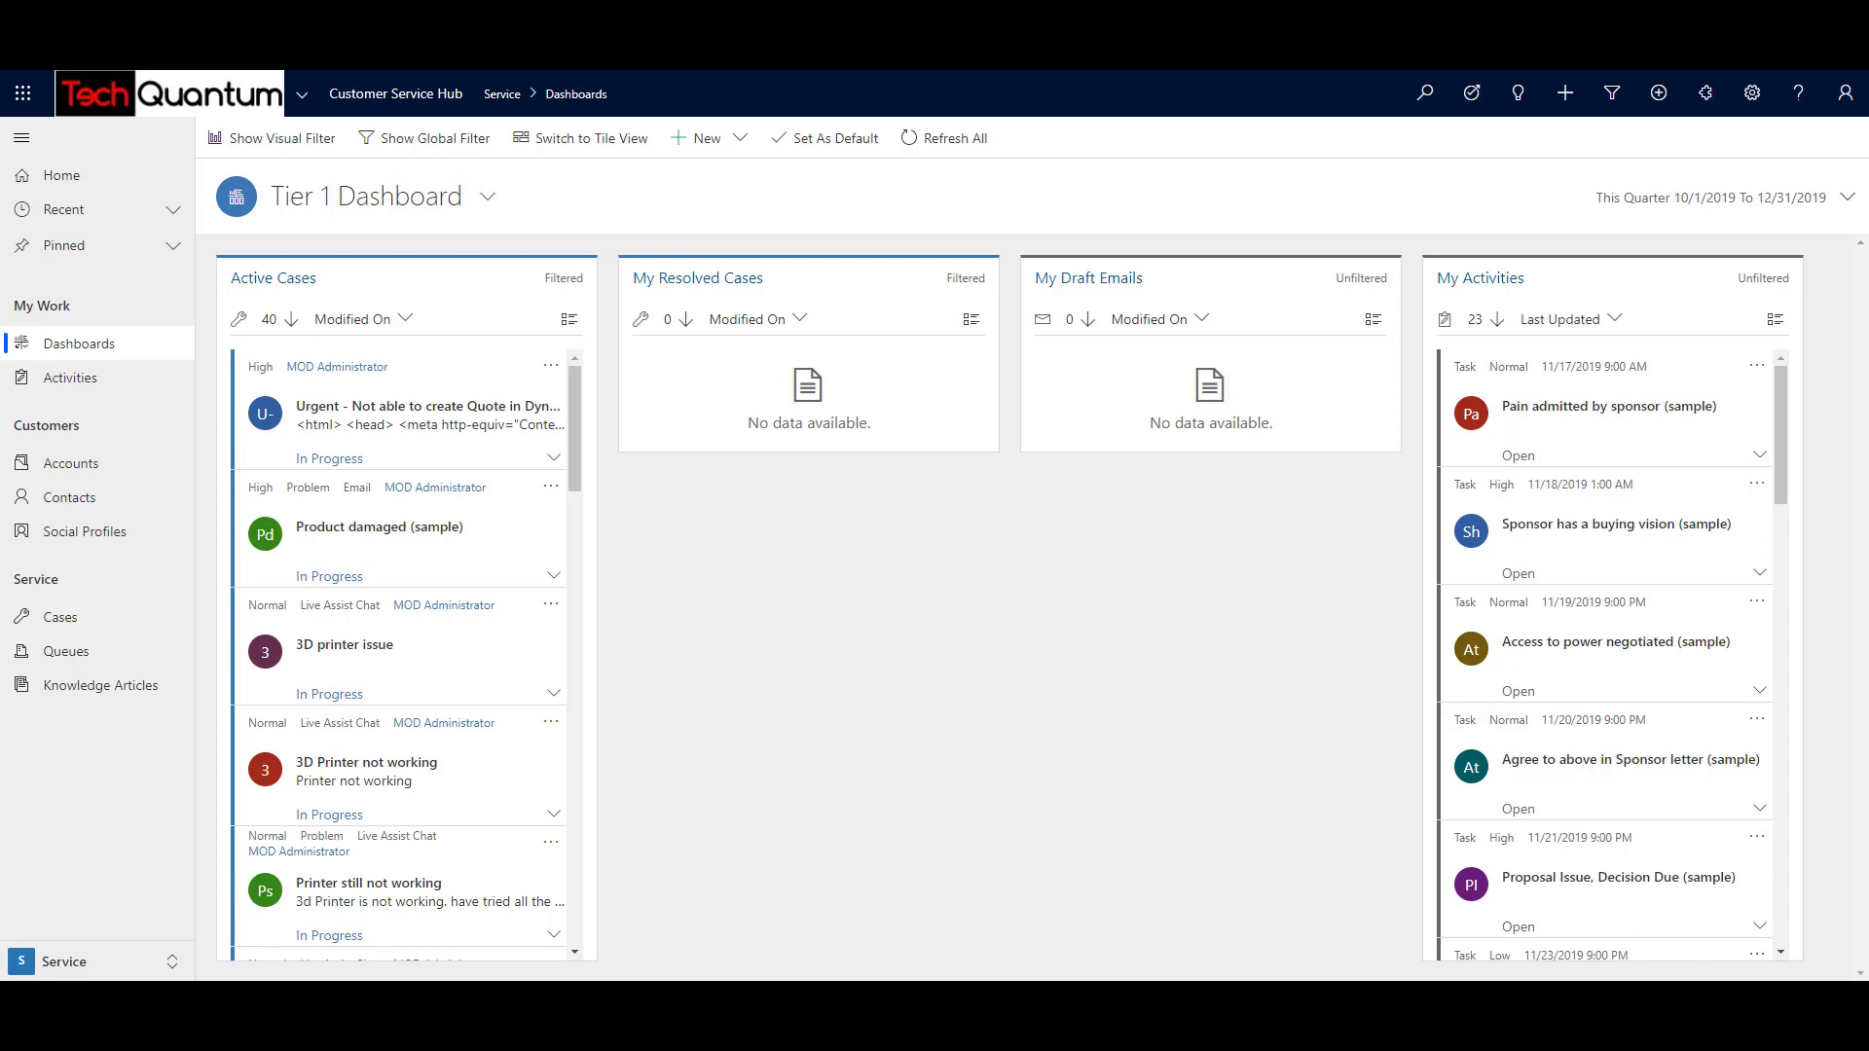
- Open the Parent and Child case settings under Service Management in Advanced Settings
click(1758, 94)
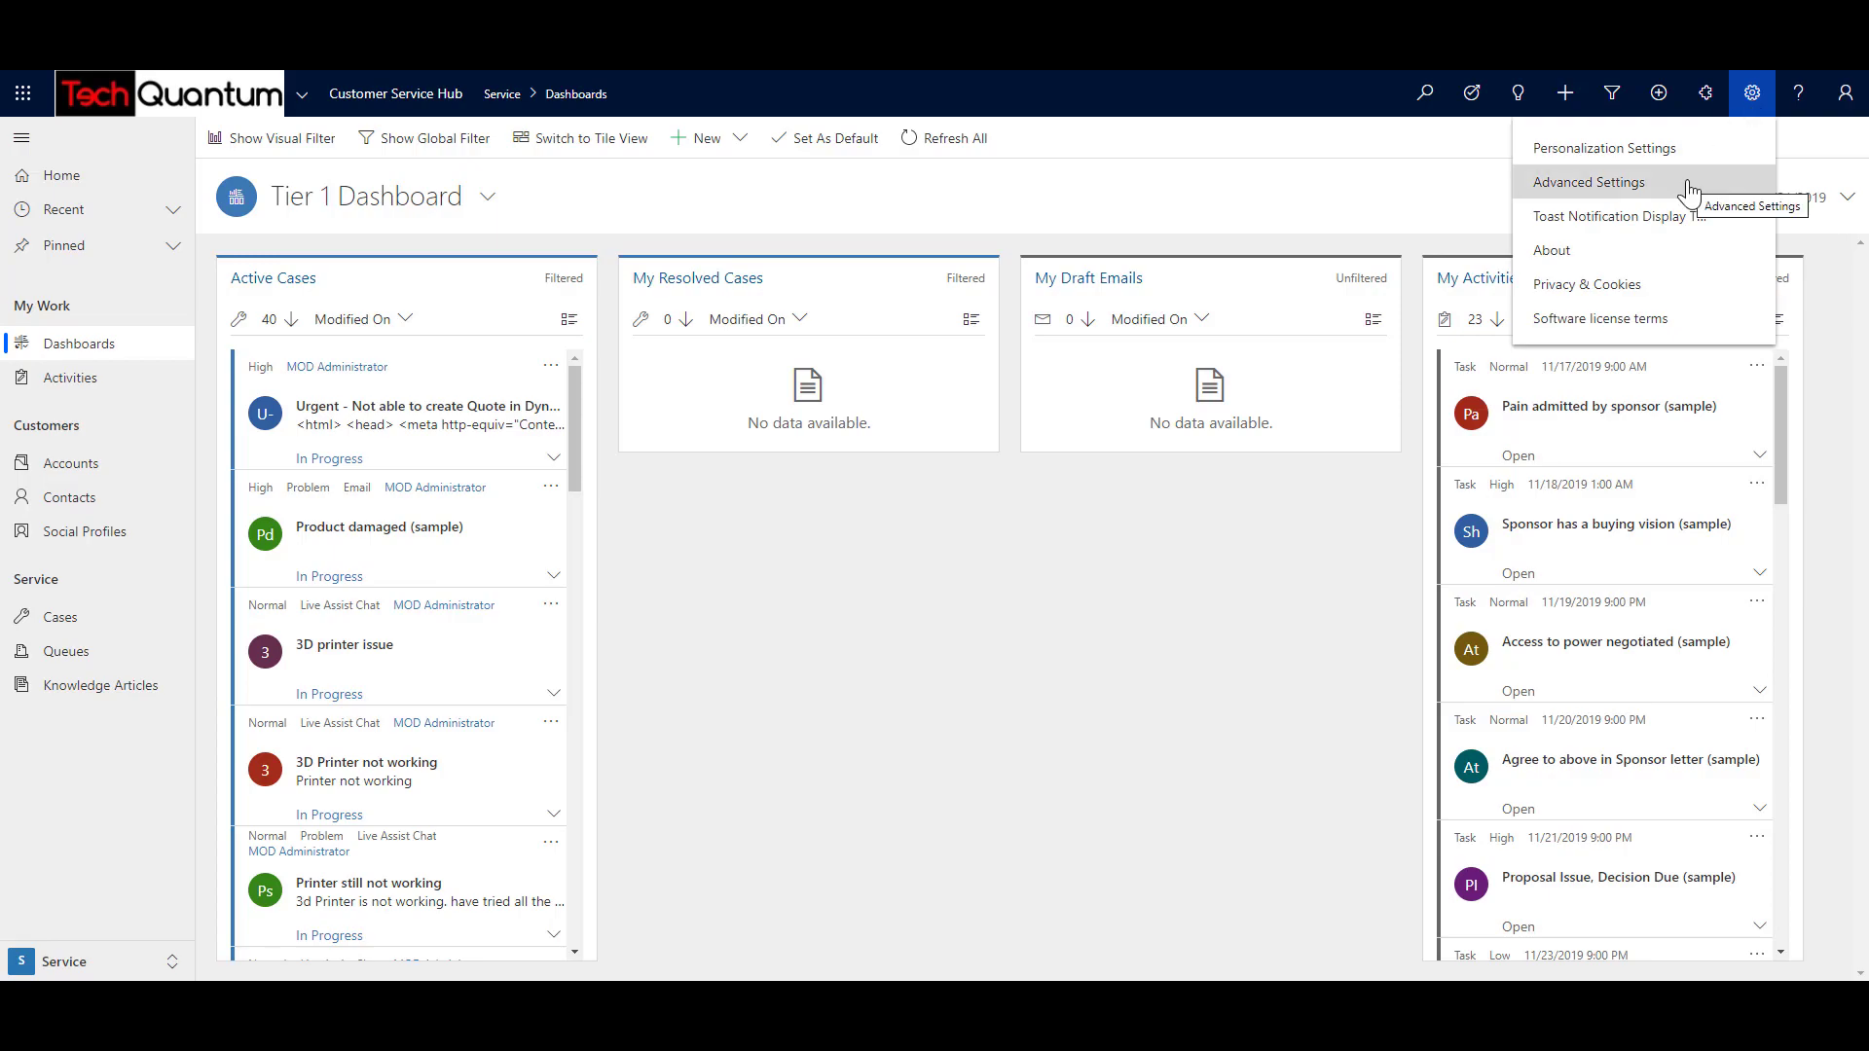
click(1689, 189)
click(429, 98)
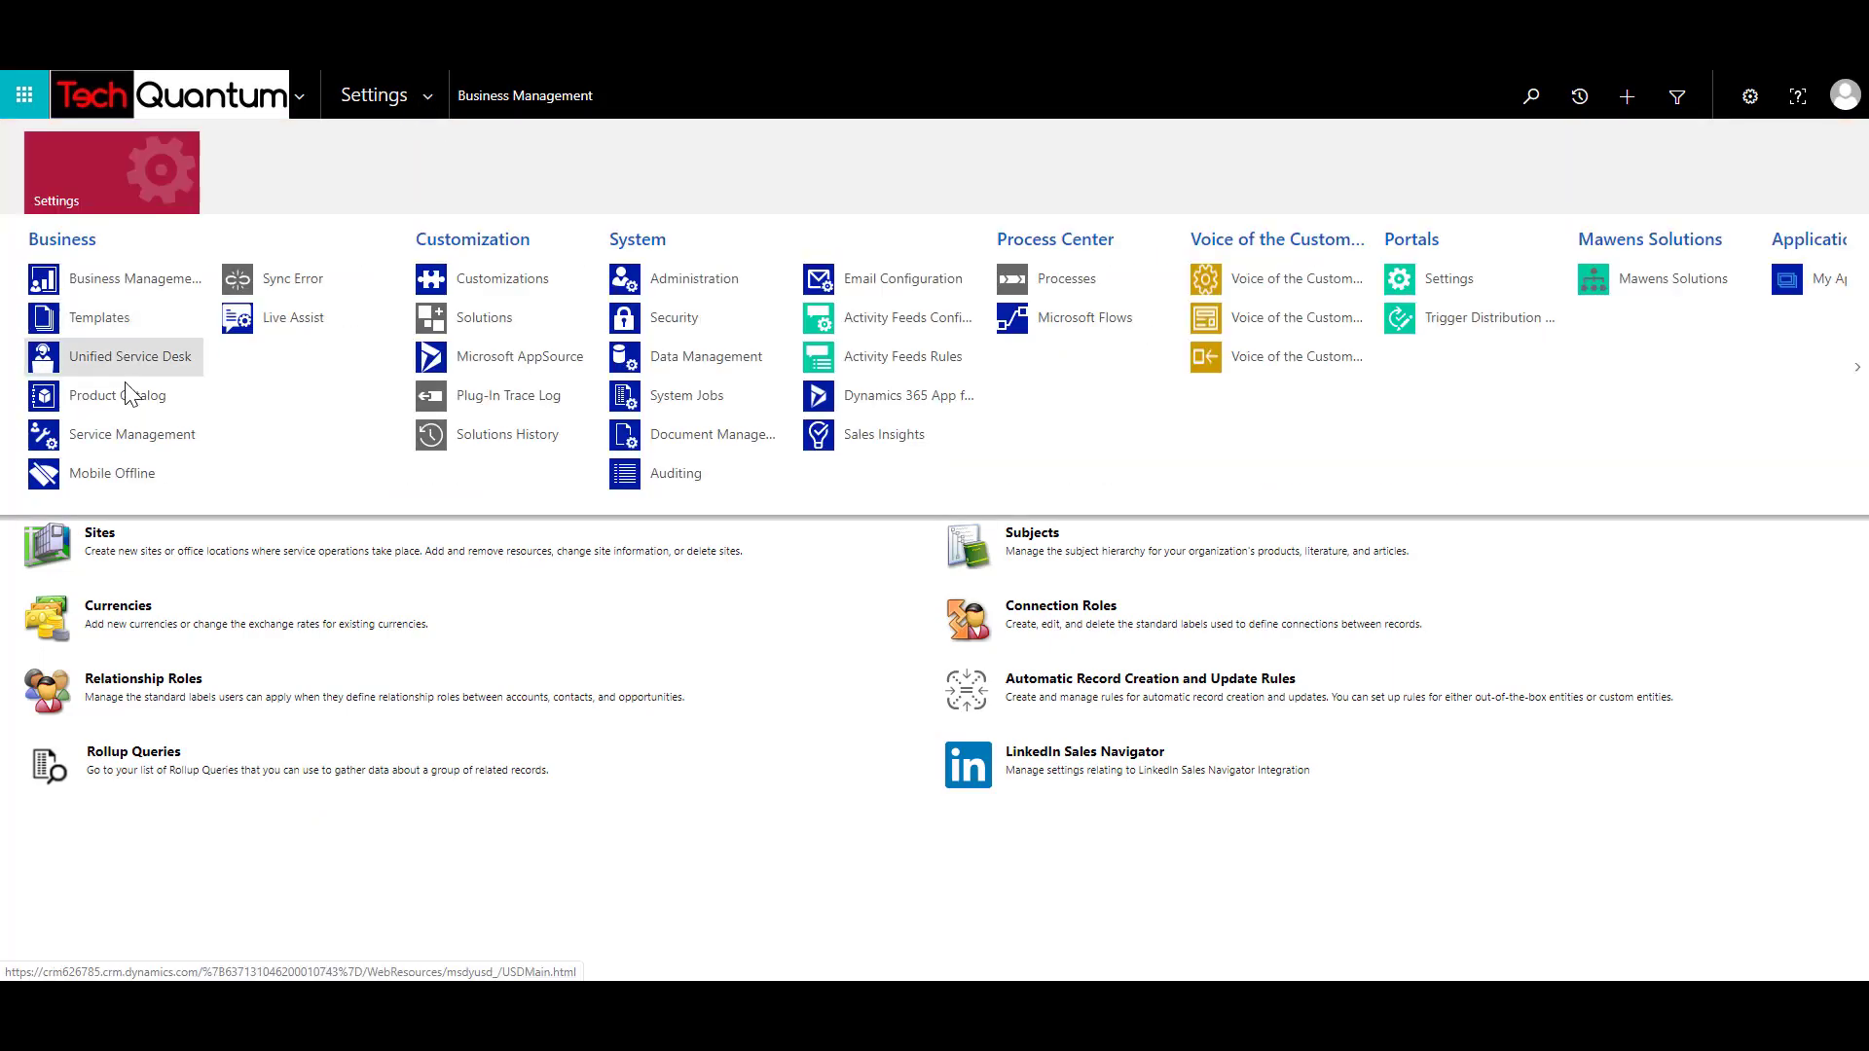
click(132, 437)
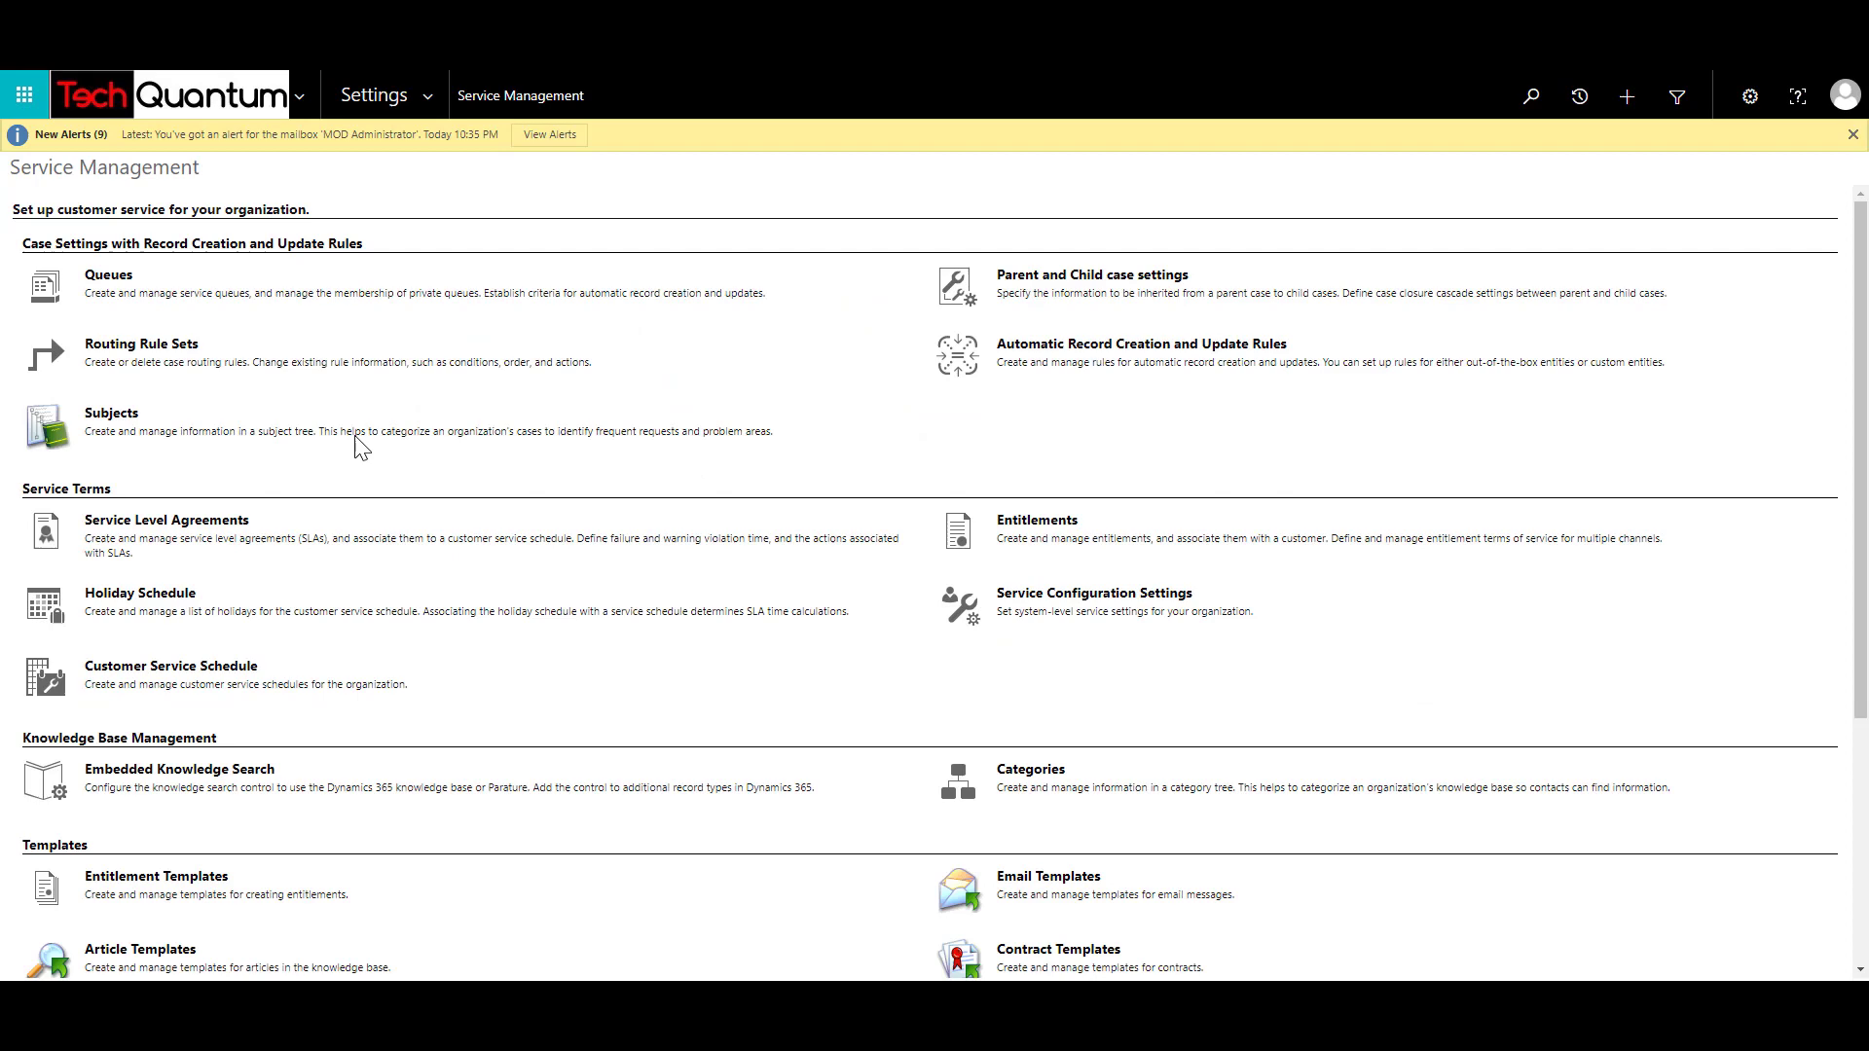
click(1075, 285)
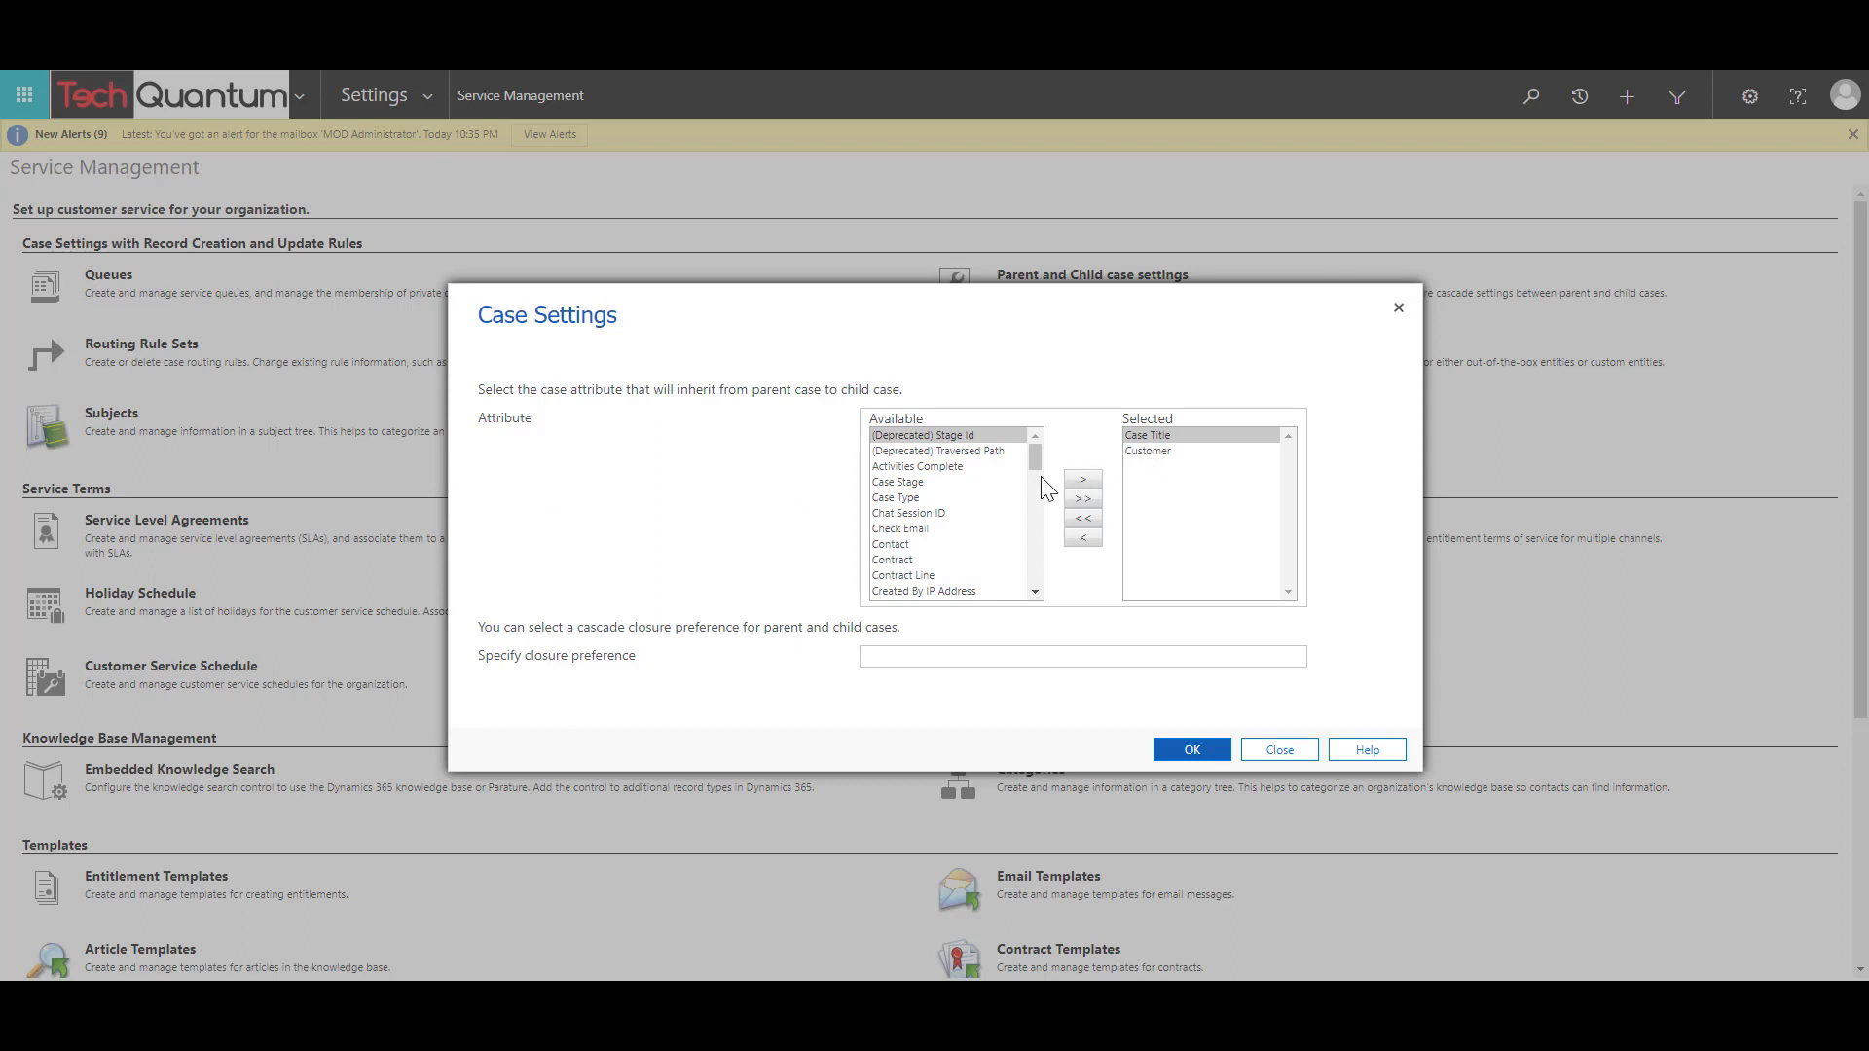
- Add Owner and Subject to the inherited case attributes alongside Case Title and Customer
drag(1036, 458, 1035, 571)
double_click(900, 528)
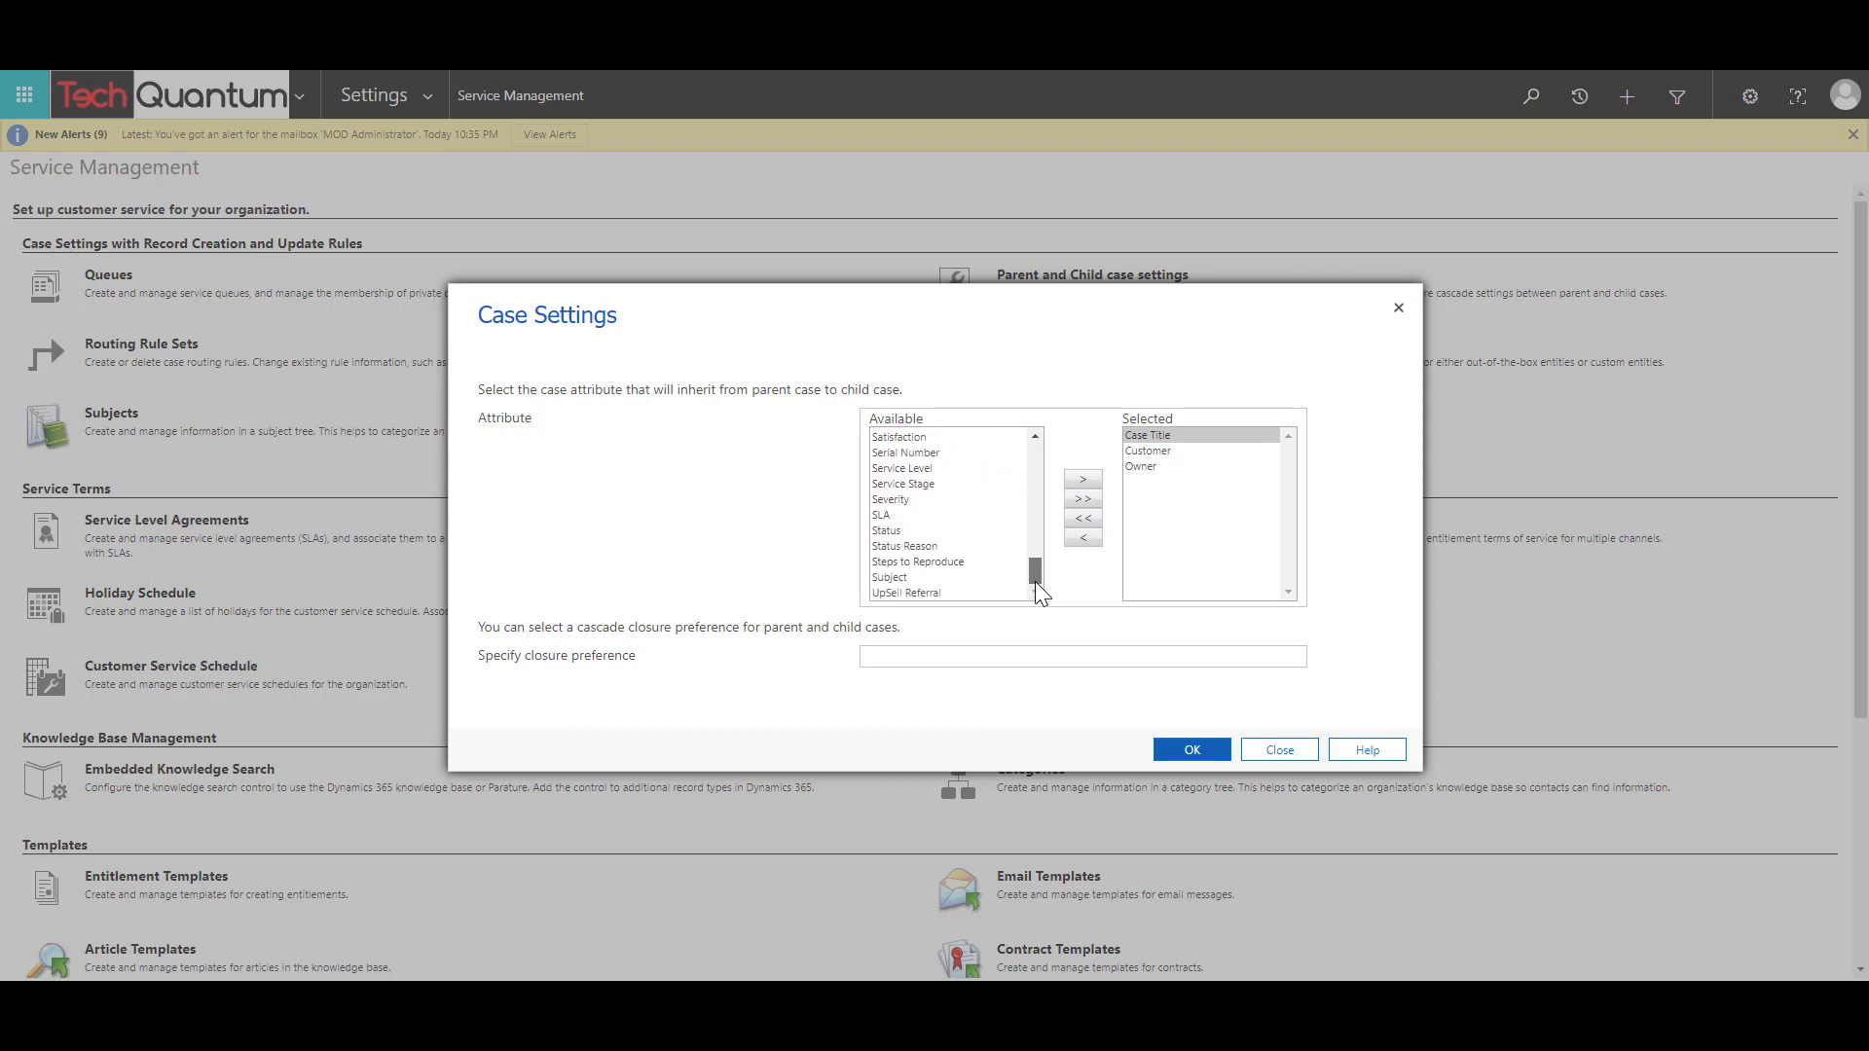
click(891, 577)
click(1084, 481)
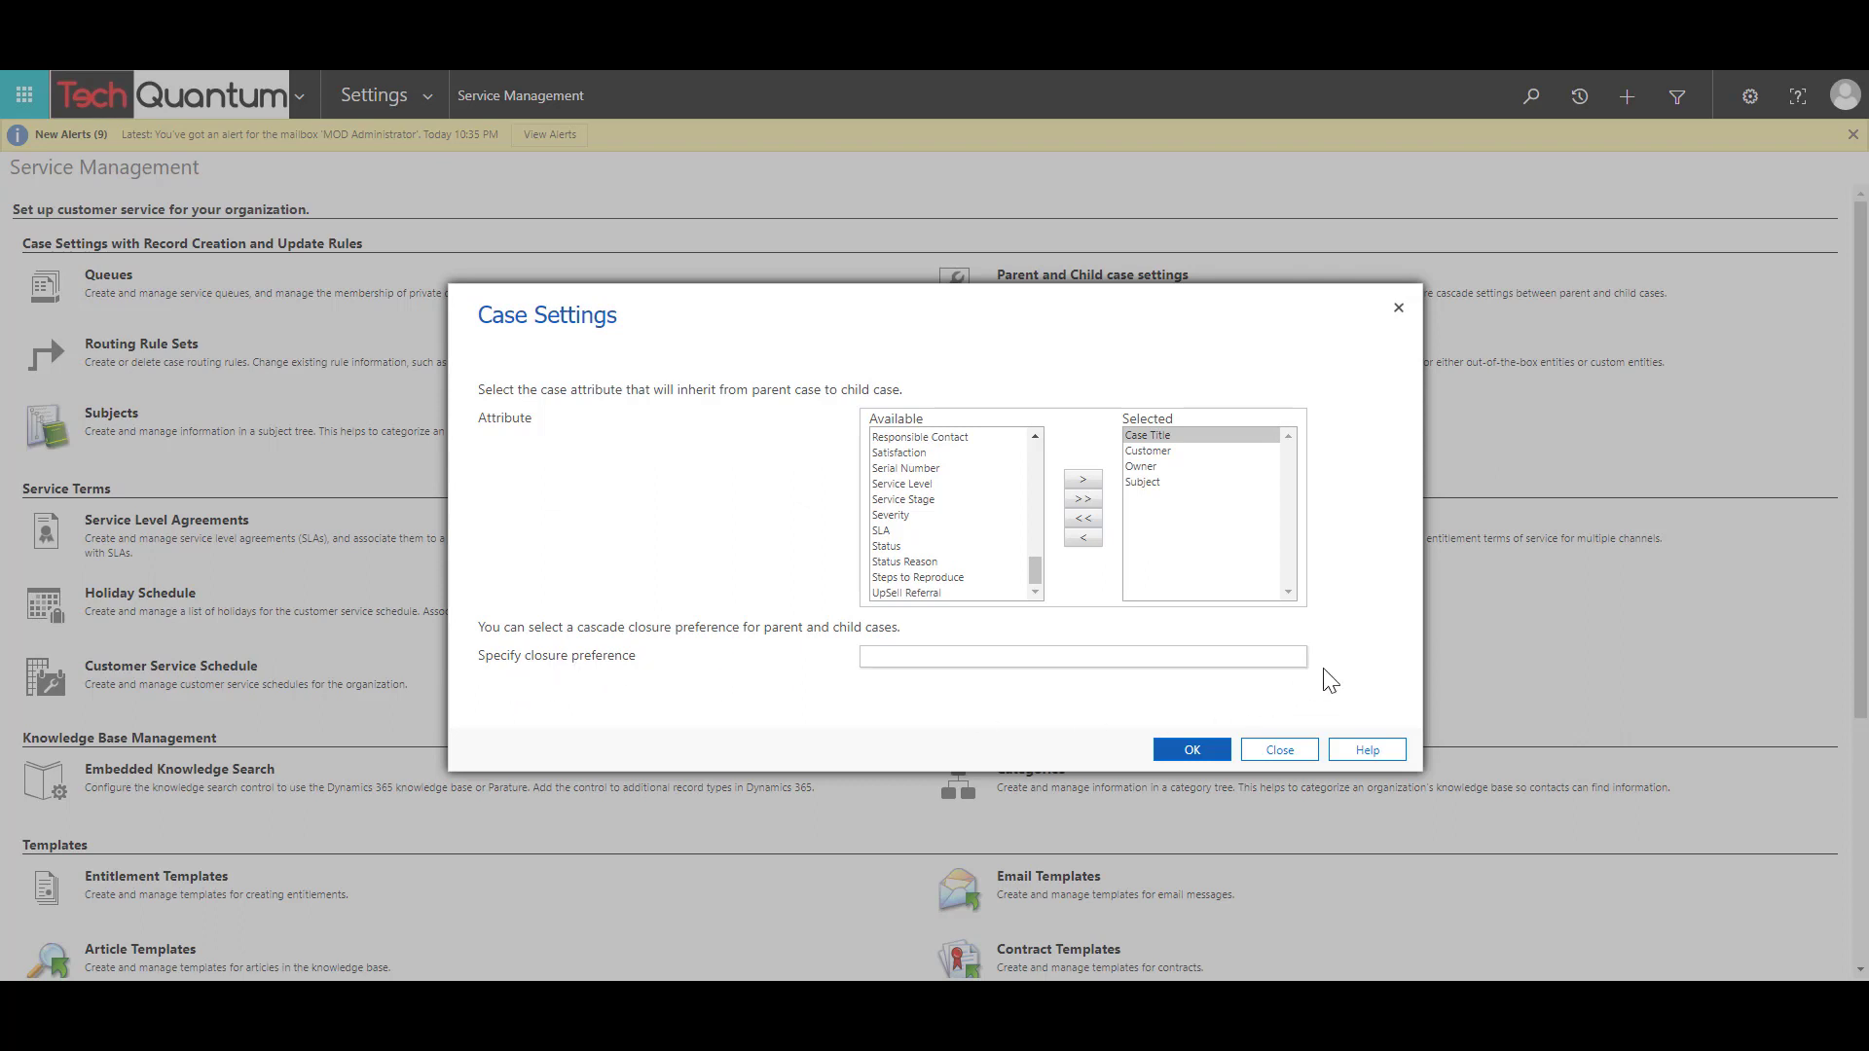
- Set the closure preference to 'Close all child cases when parent case is closed' and save
click(1297, 658)
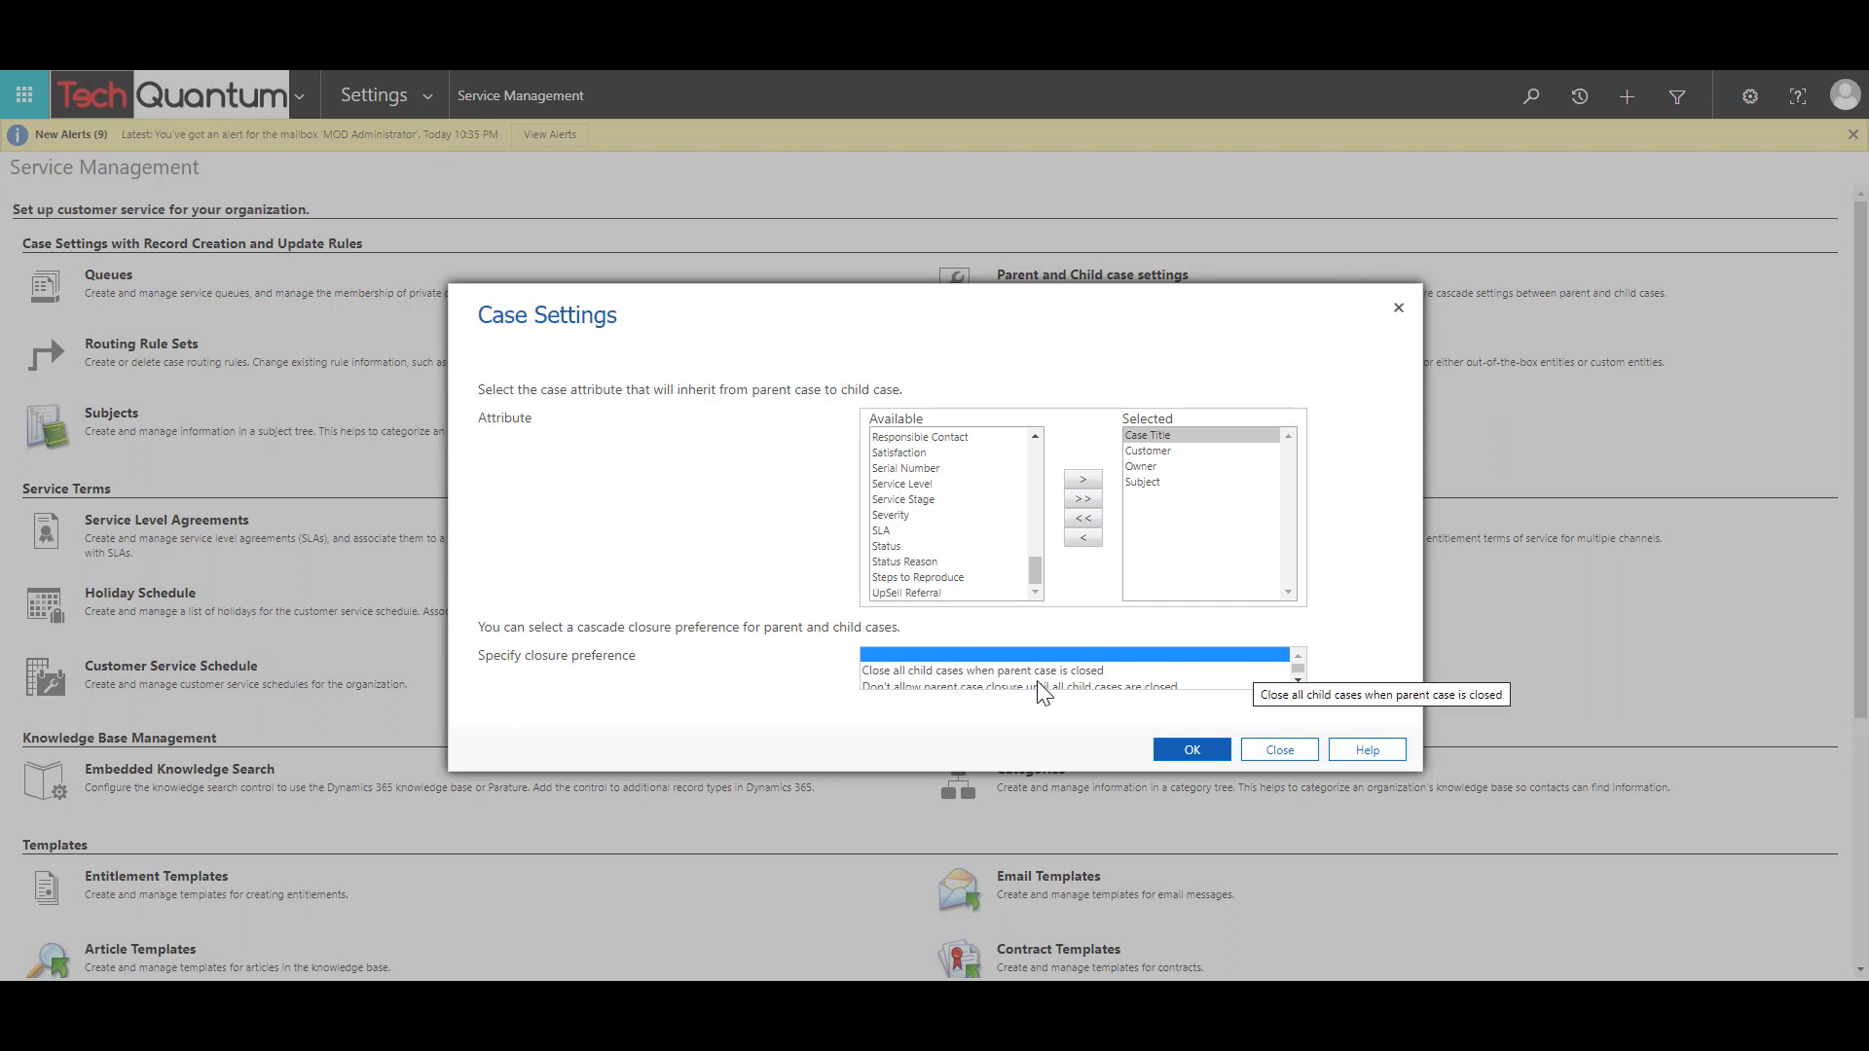
click(1298, 682)
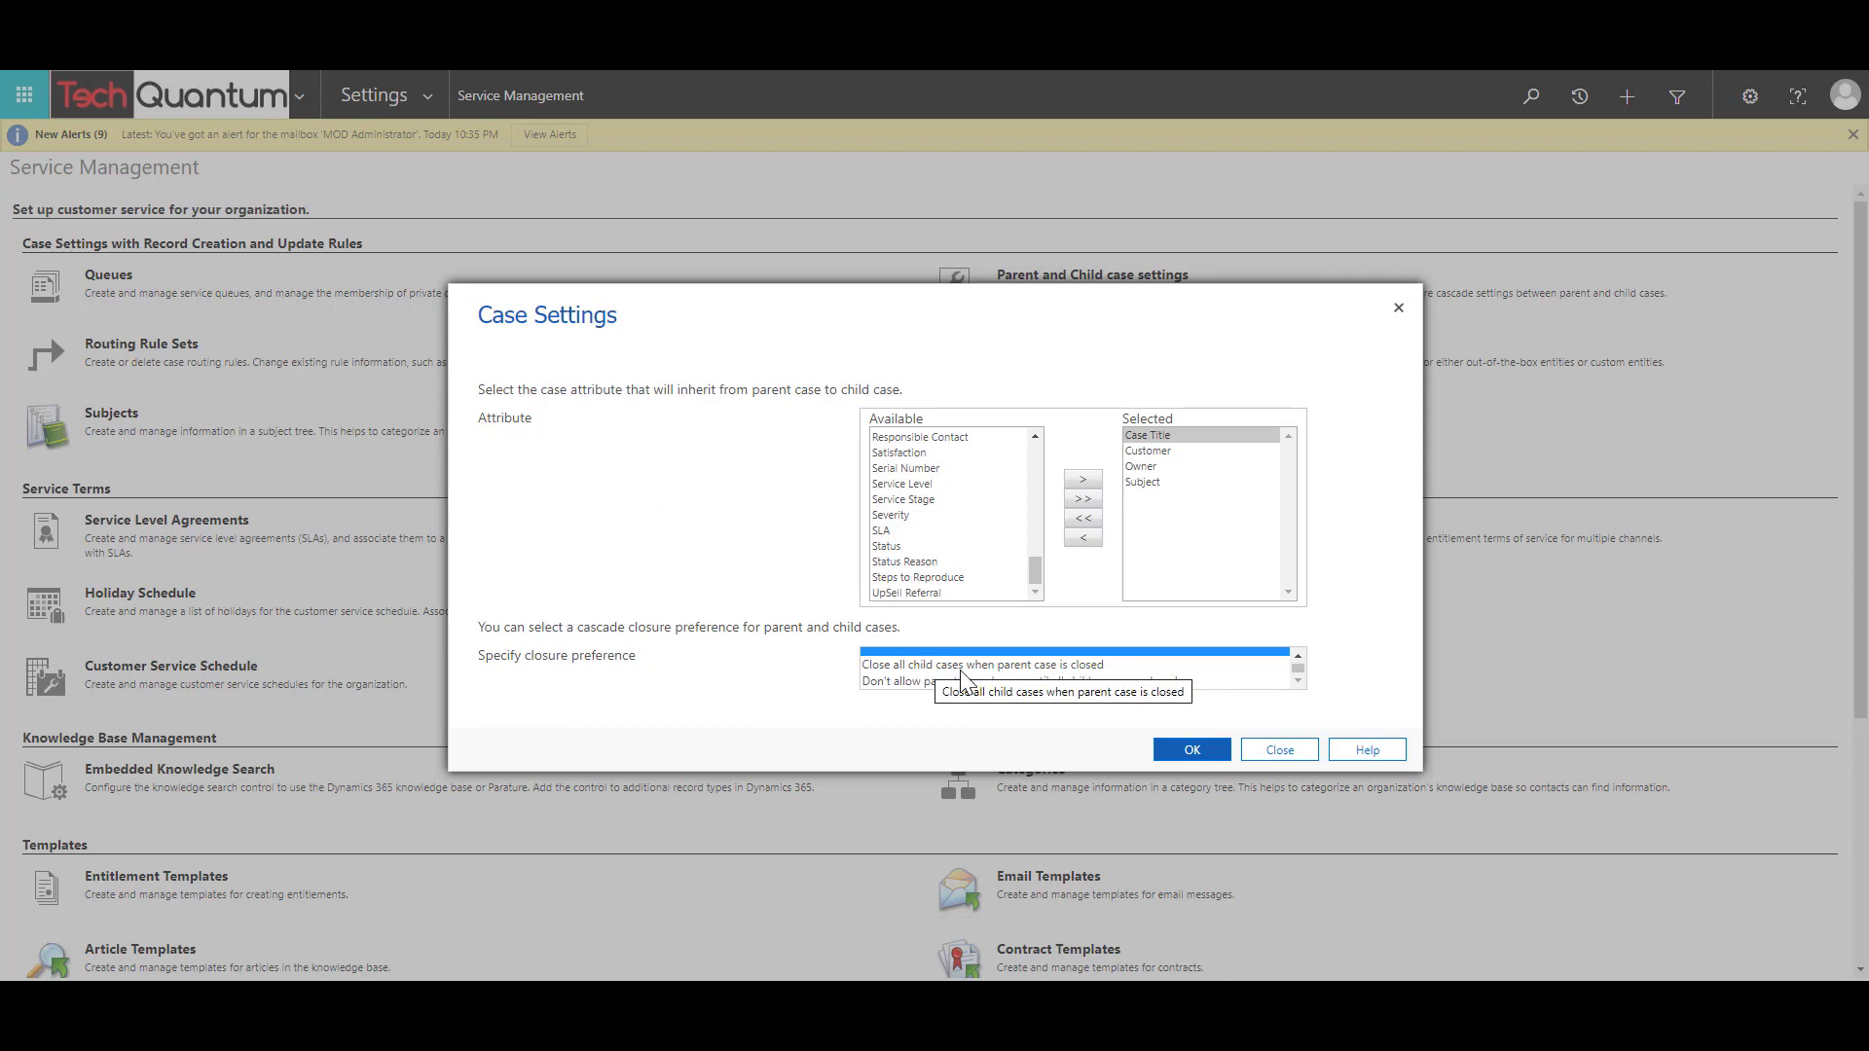
click(1299, 656)
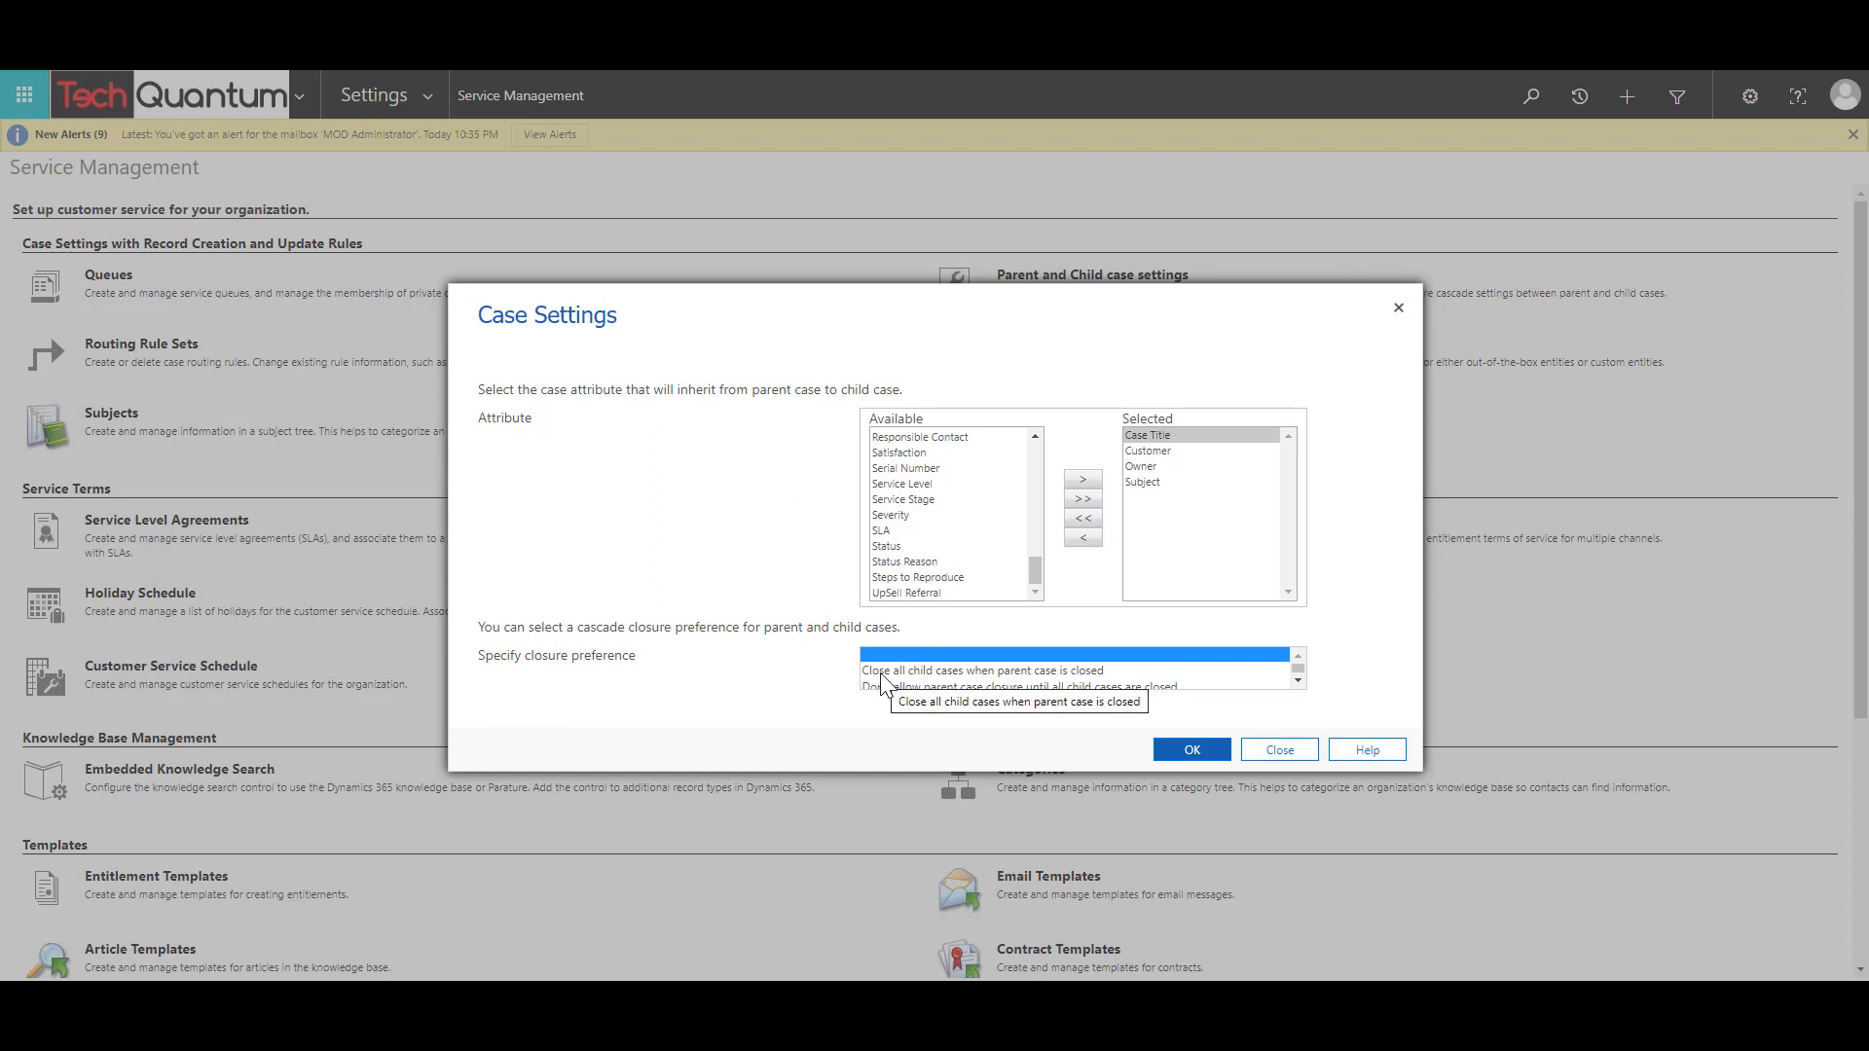
click(995, 672)
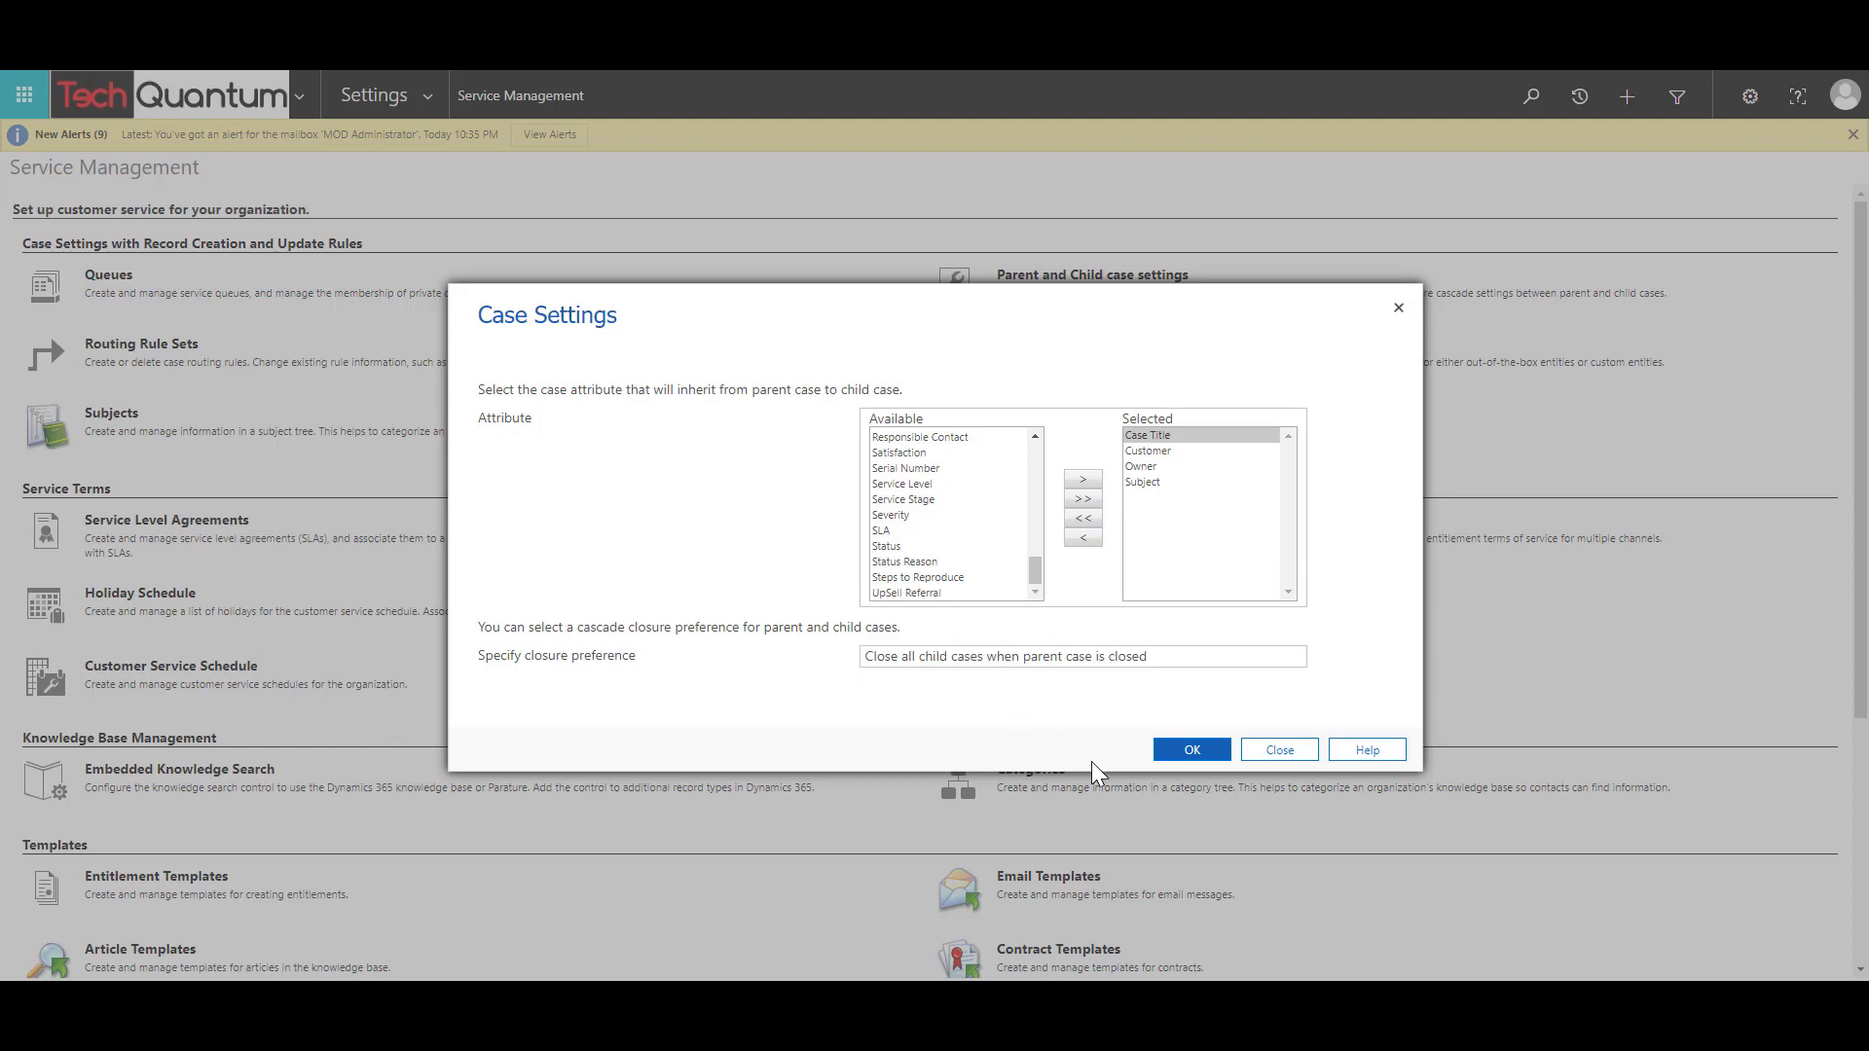
click(1187, 756)
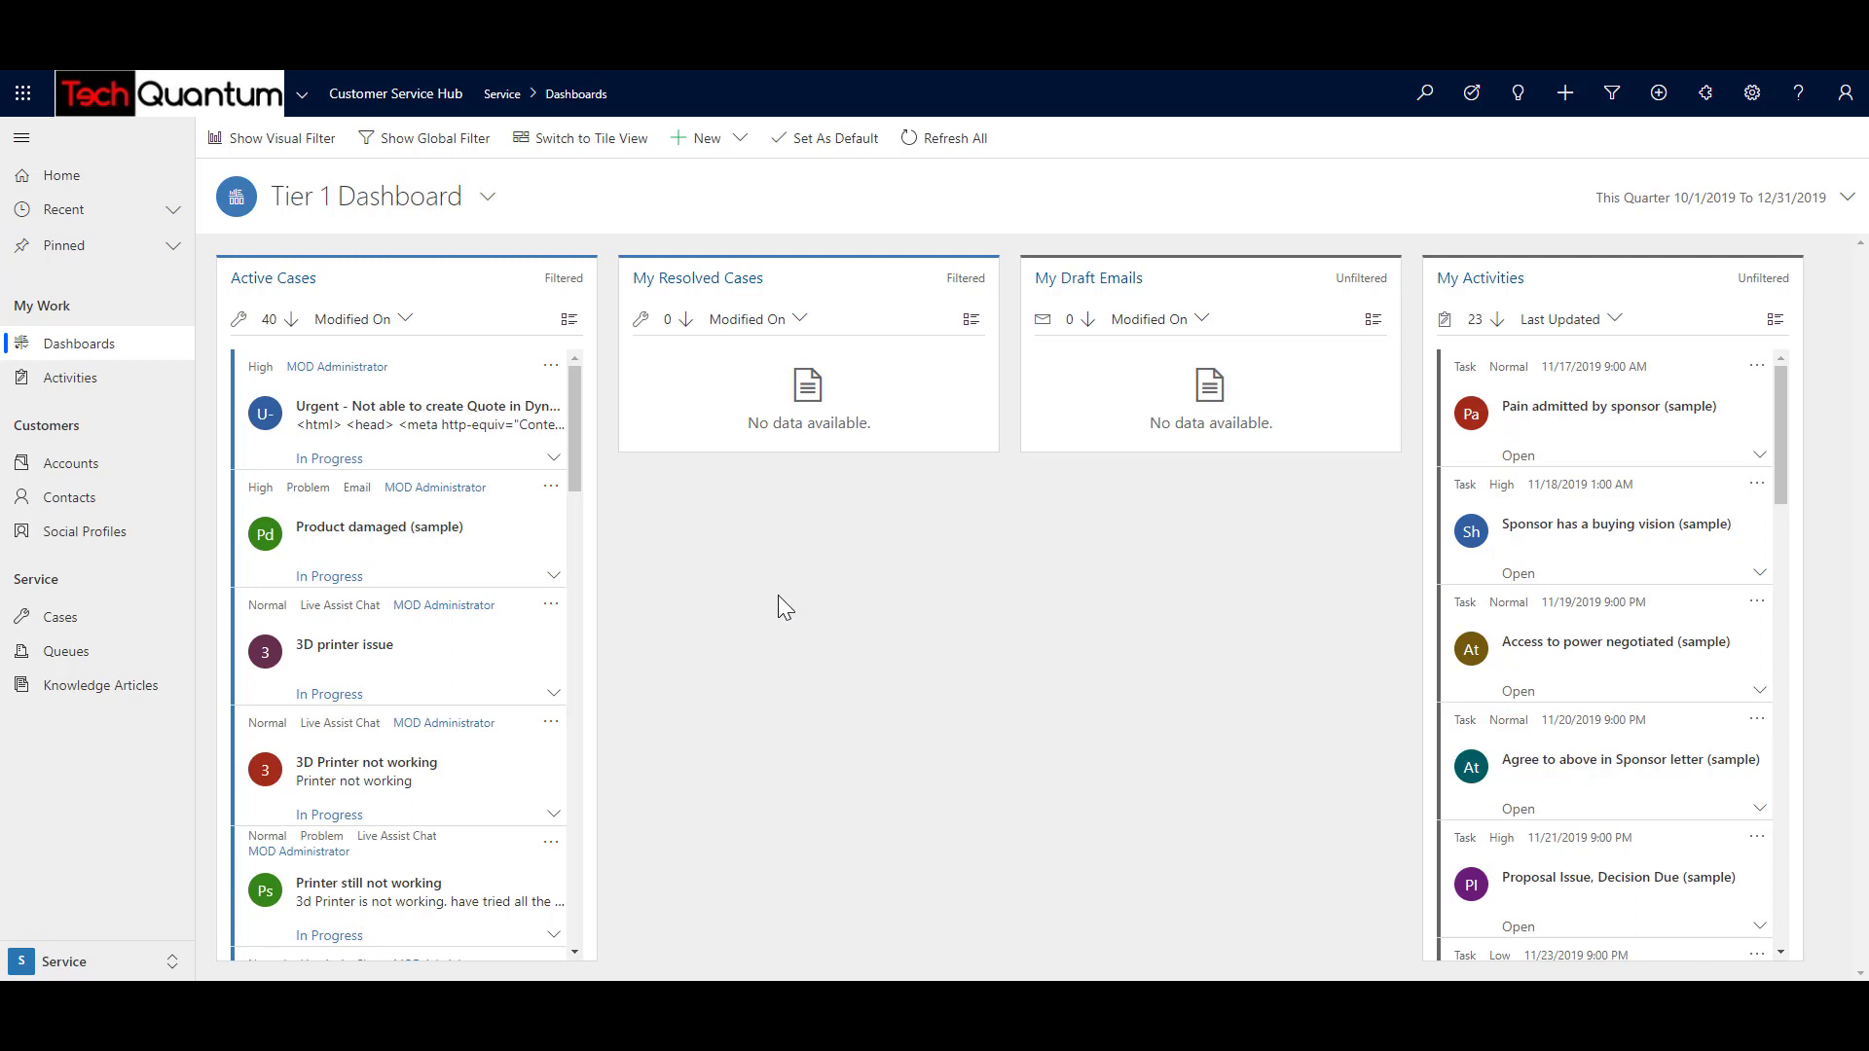
- Start a new case with subject Query, customer Adventure Works (sample), and a setup-issues description
click(69, 631)
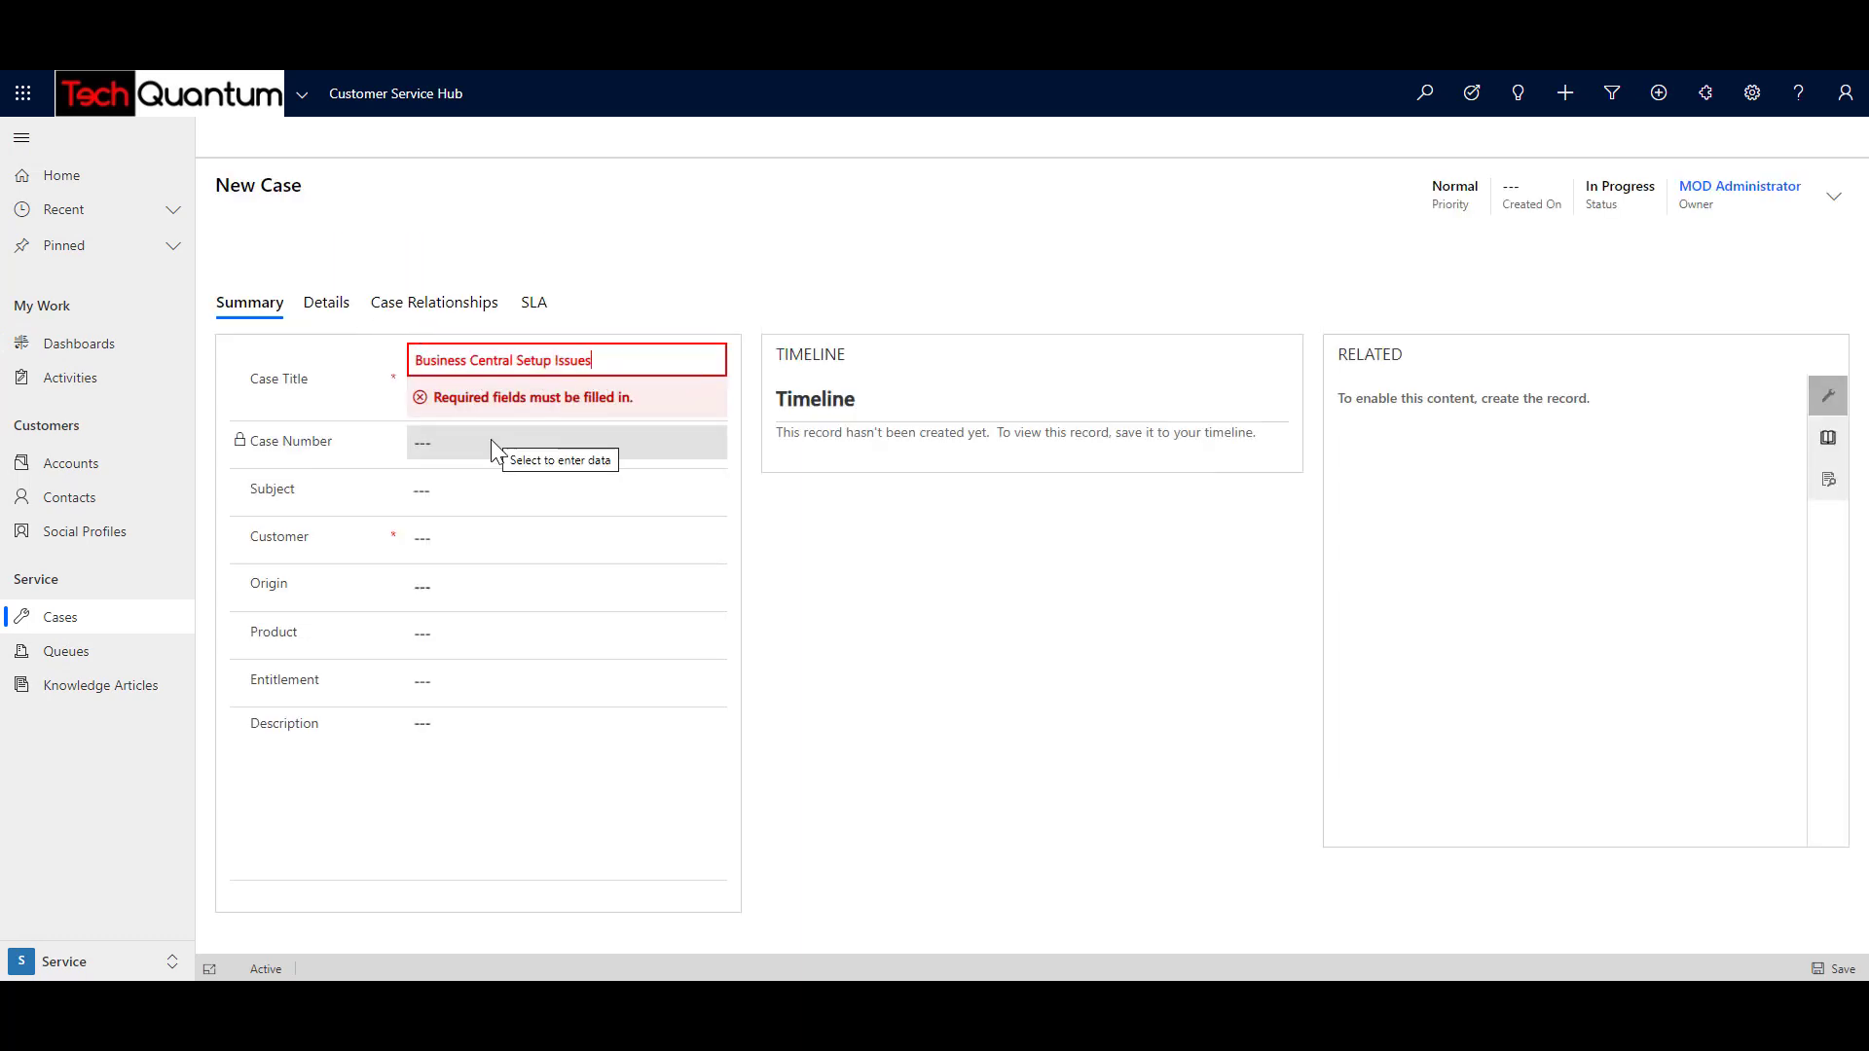
click(713, 457)
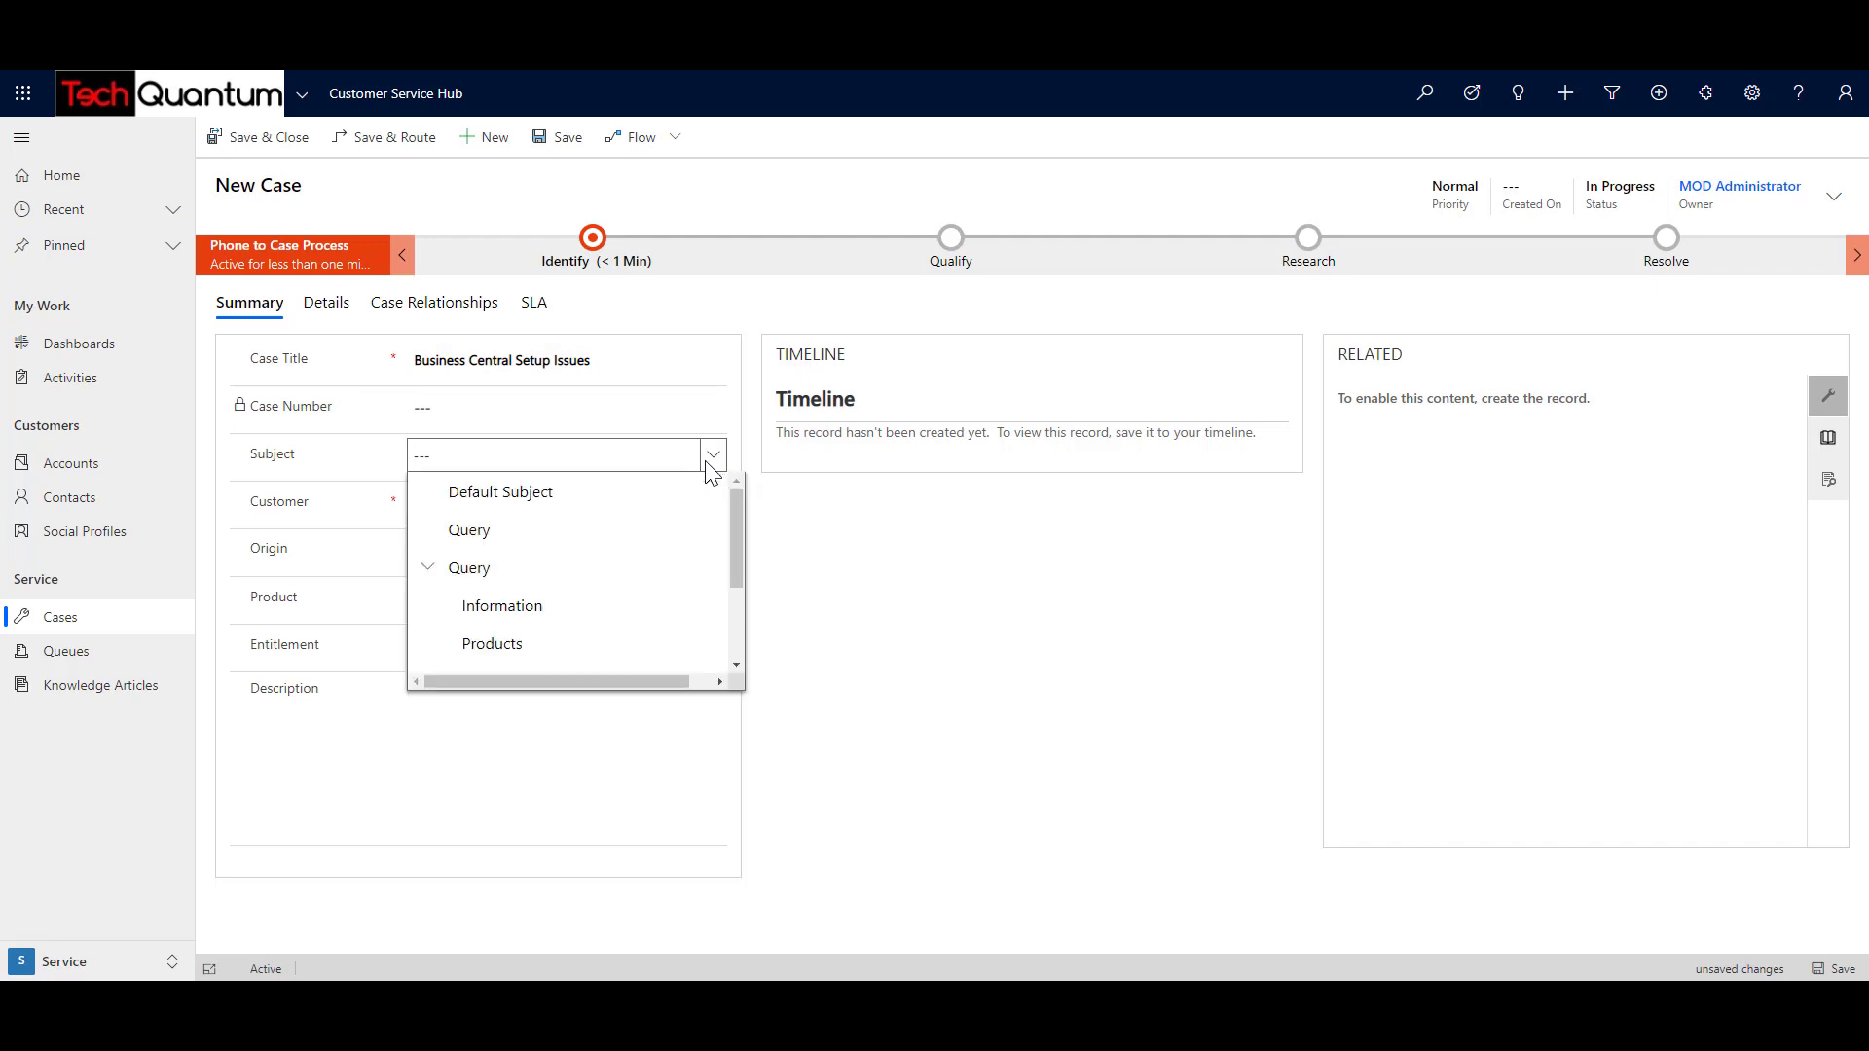
click(617, 545)
click(477, 512)
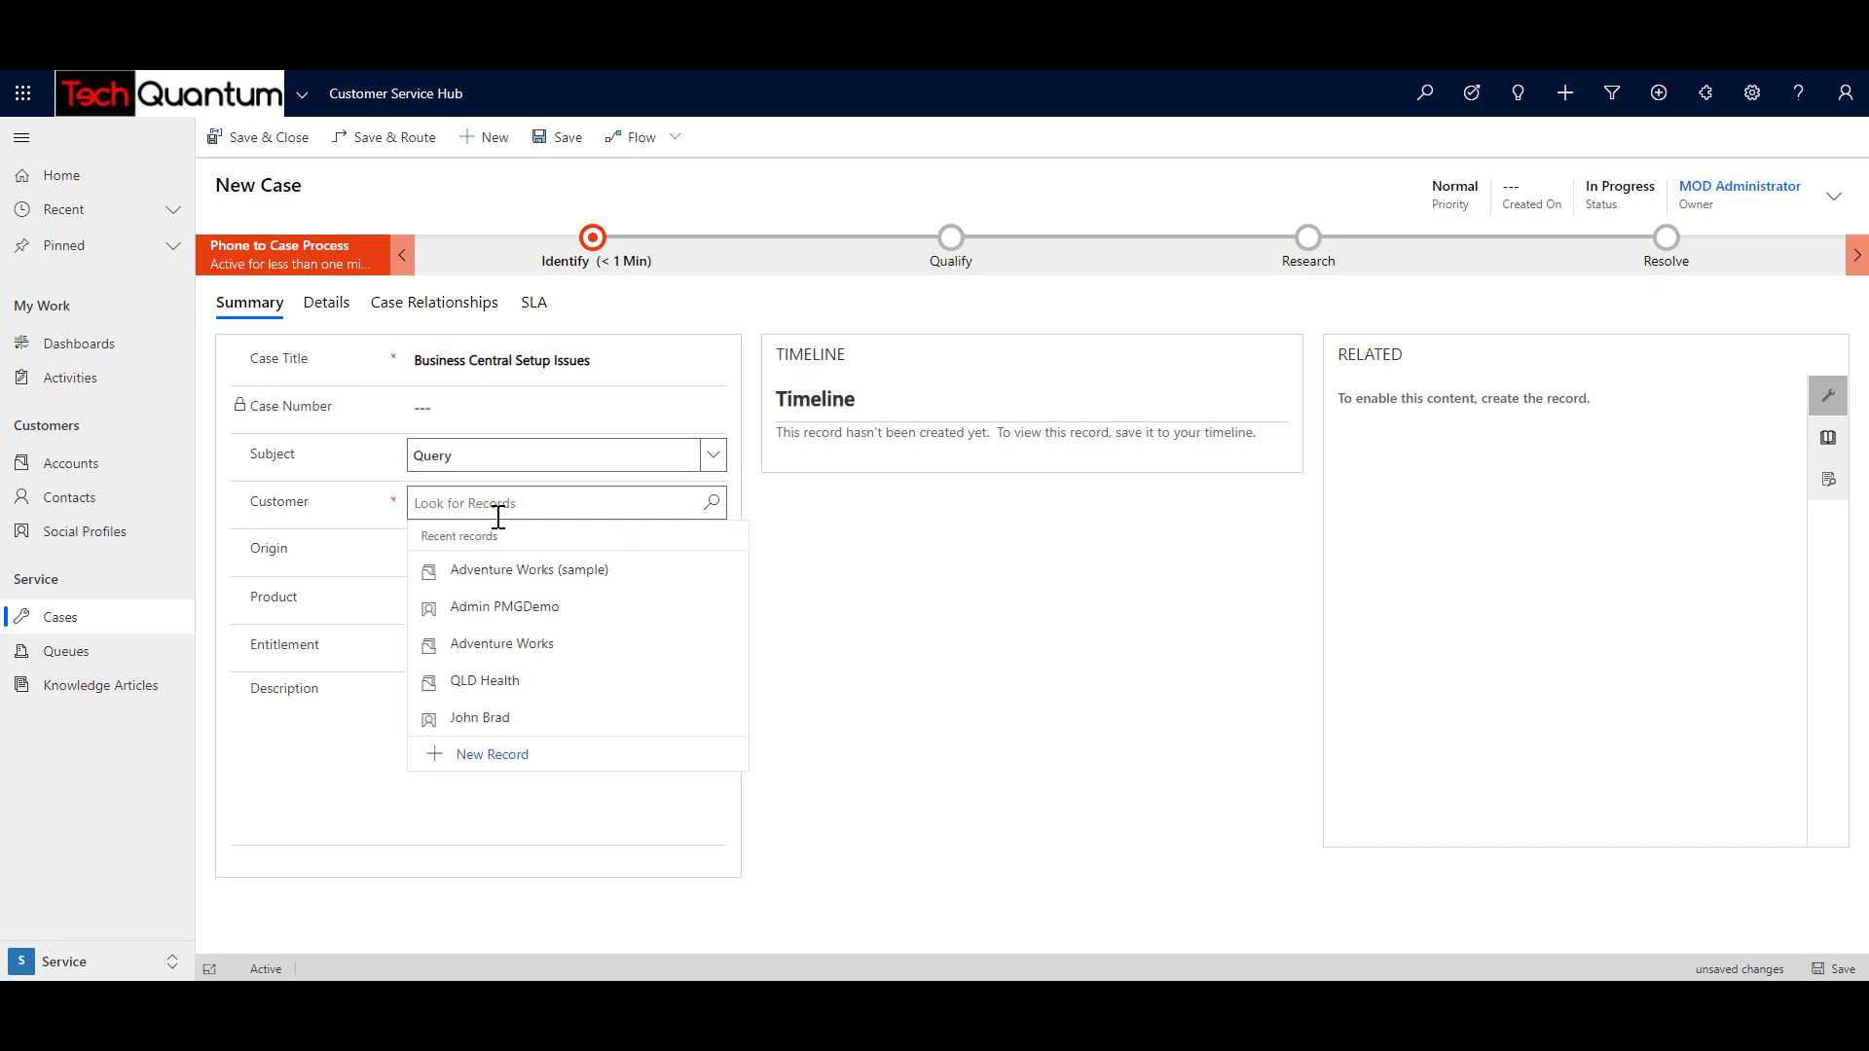
click(508, 573)
click(464, 856)
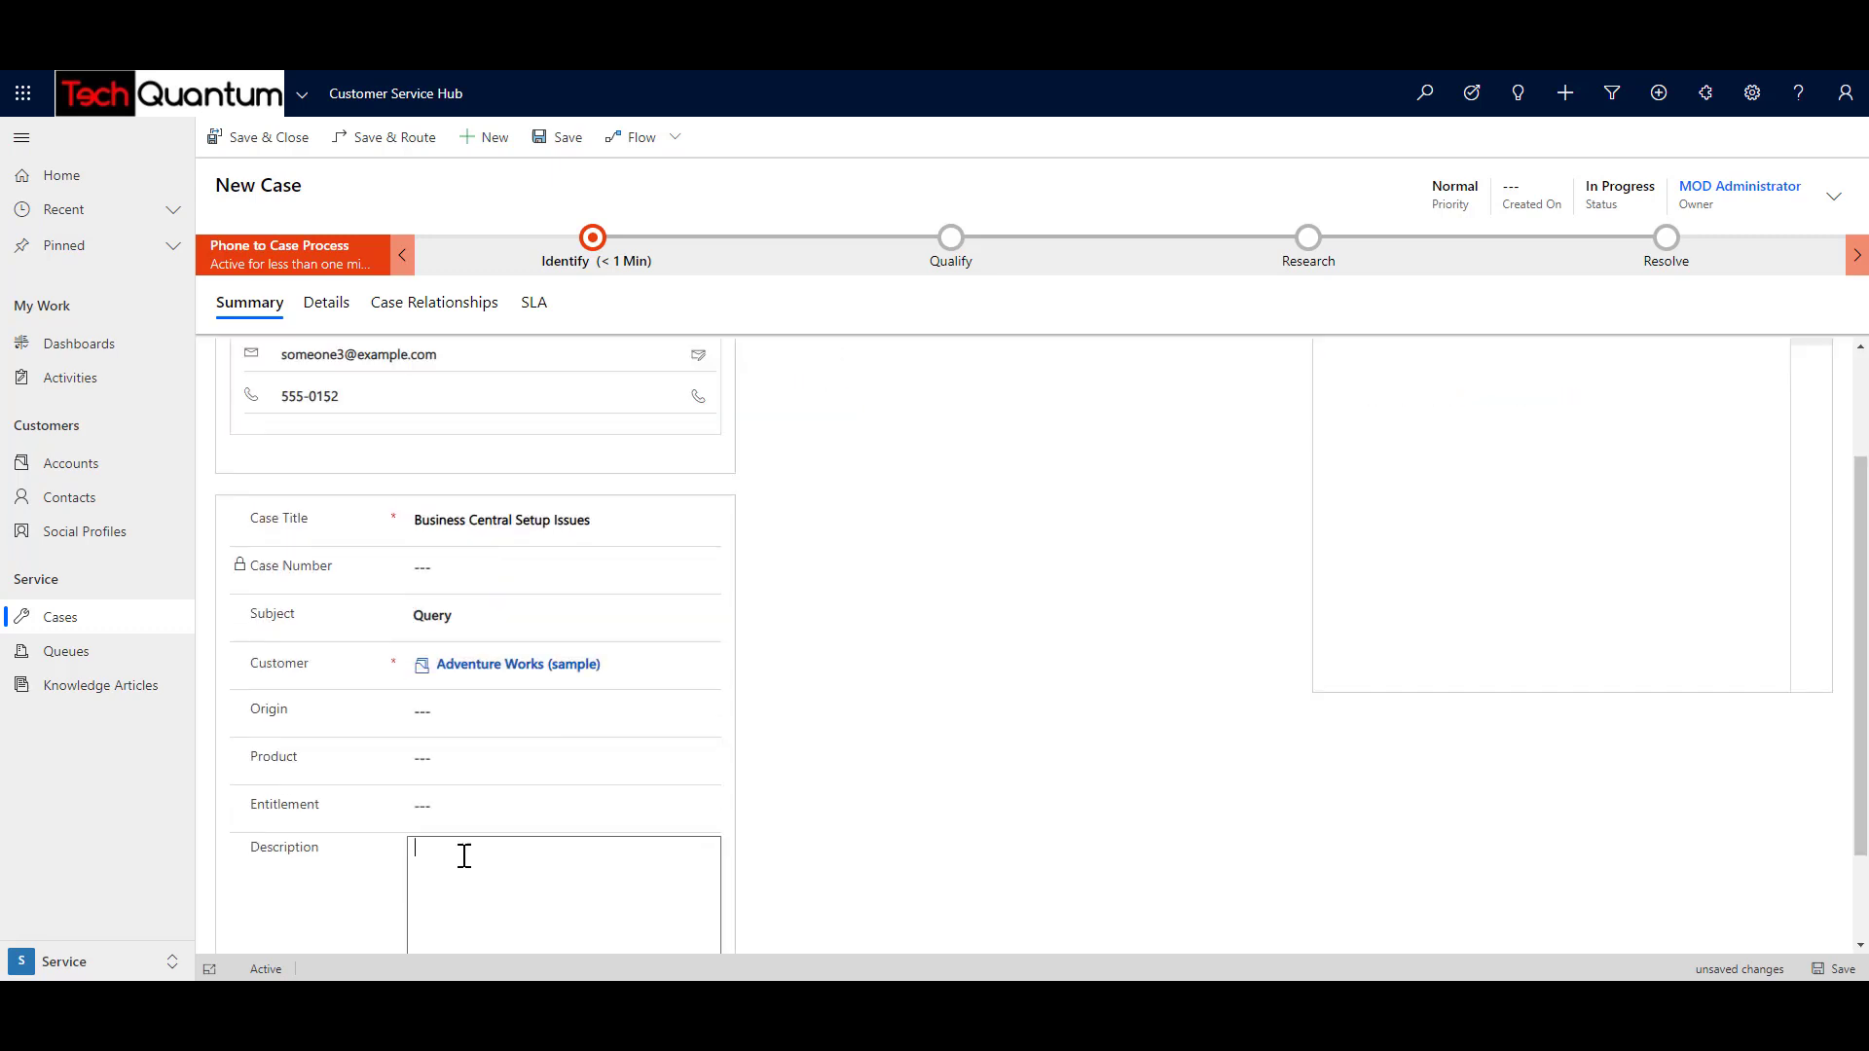
text(This case is related to all the setup issues faced )
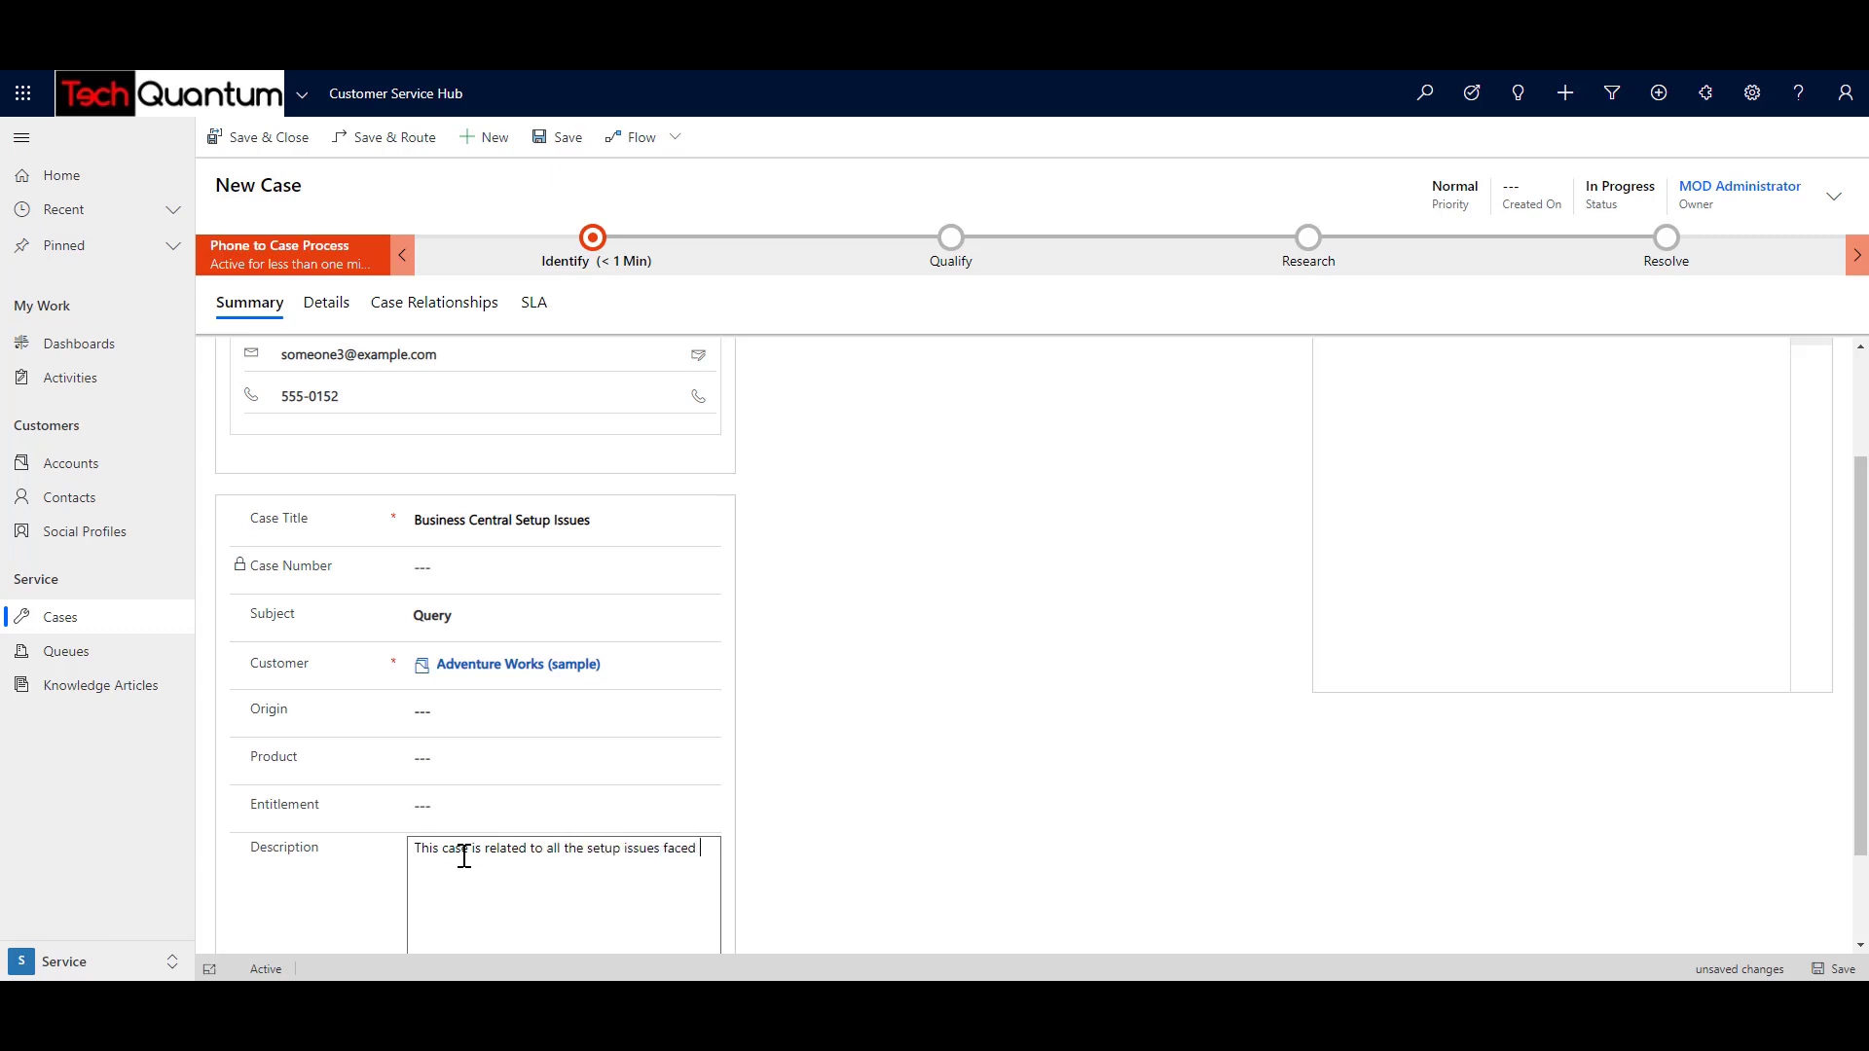
text(by the custome)
- Set the case priority to High in the header details
scroll(464, 857, up, 2)
click(327, 304)
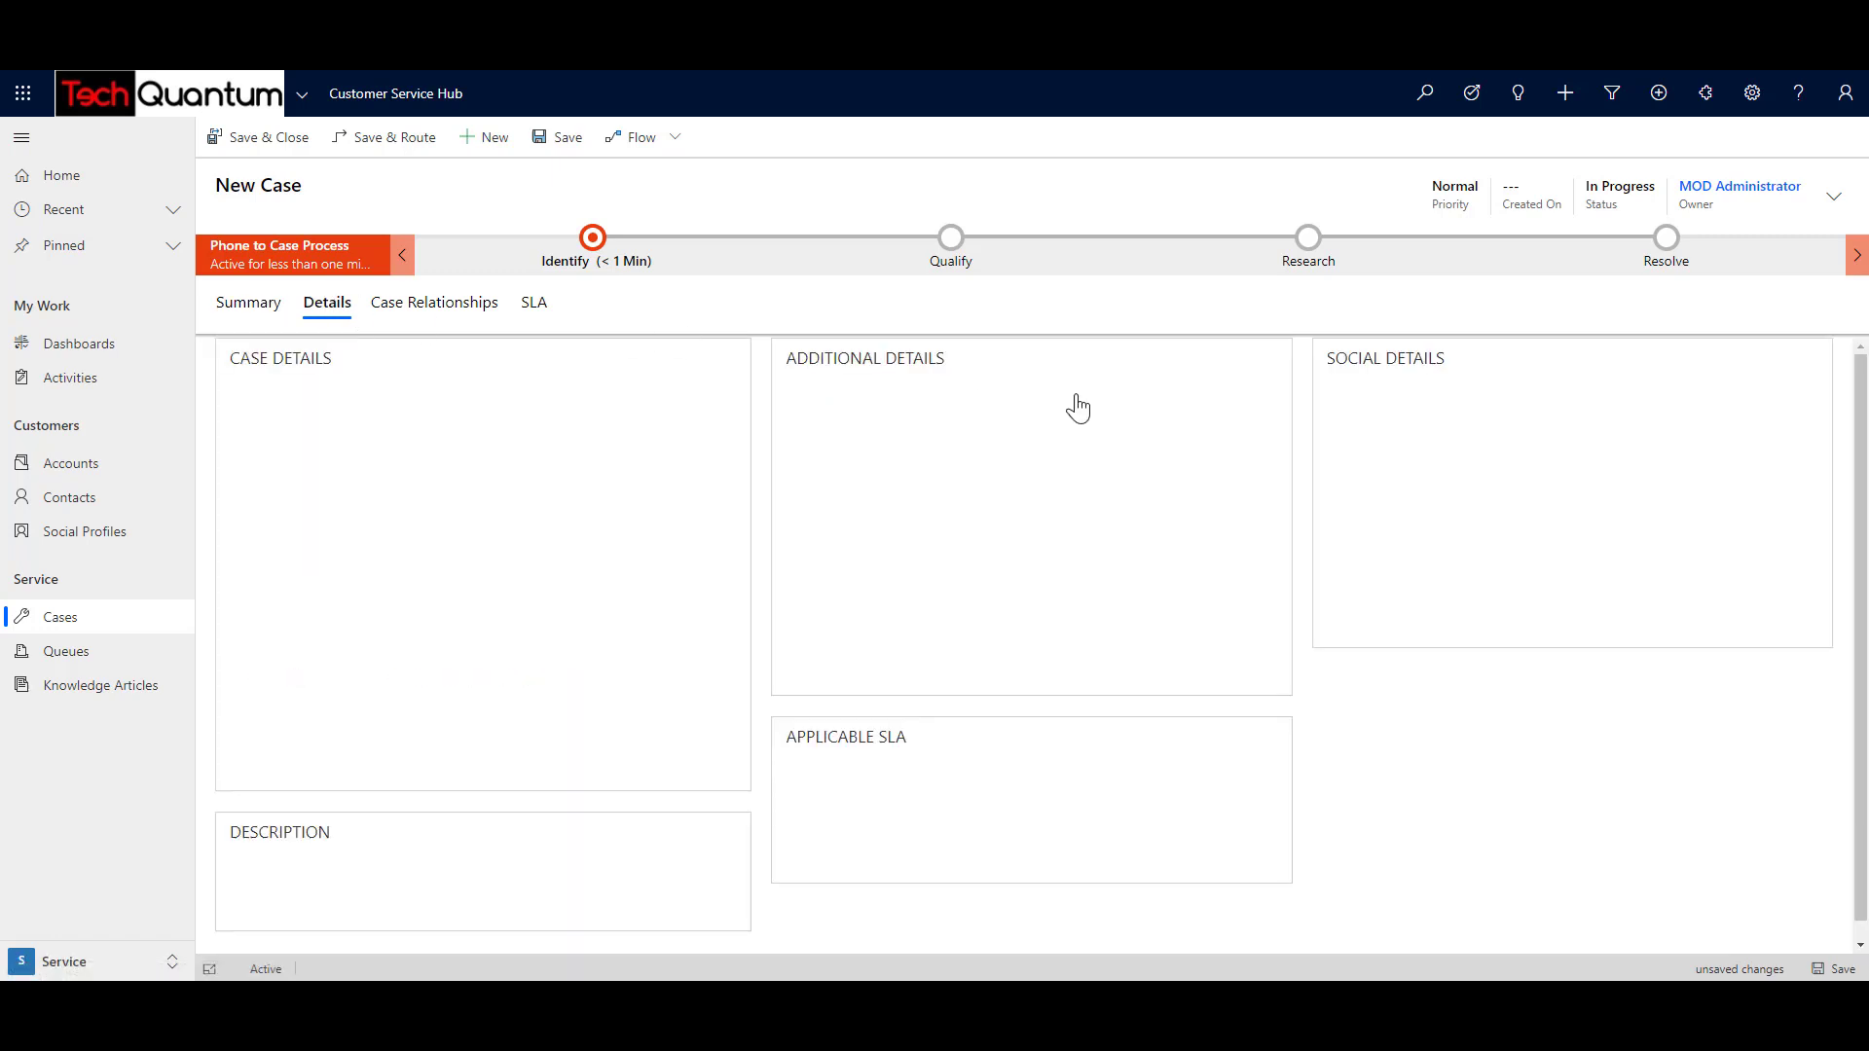
click(1834, 199)
click(1713, 255)
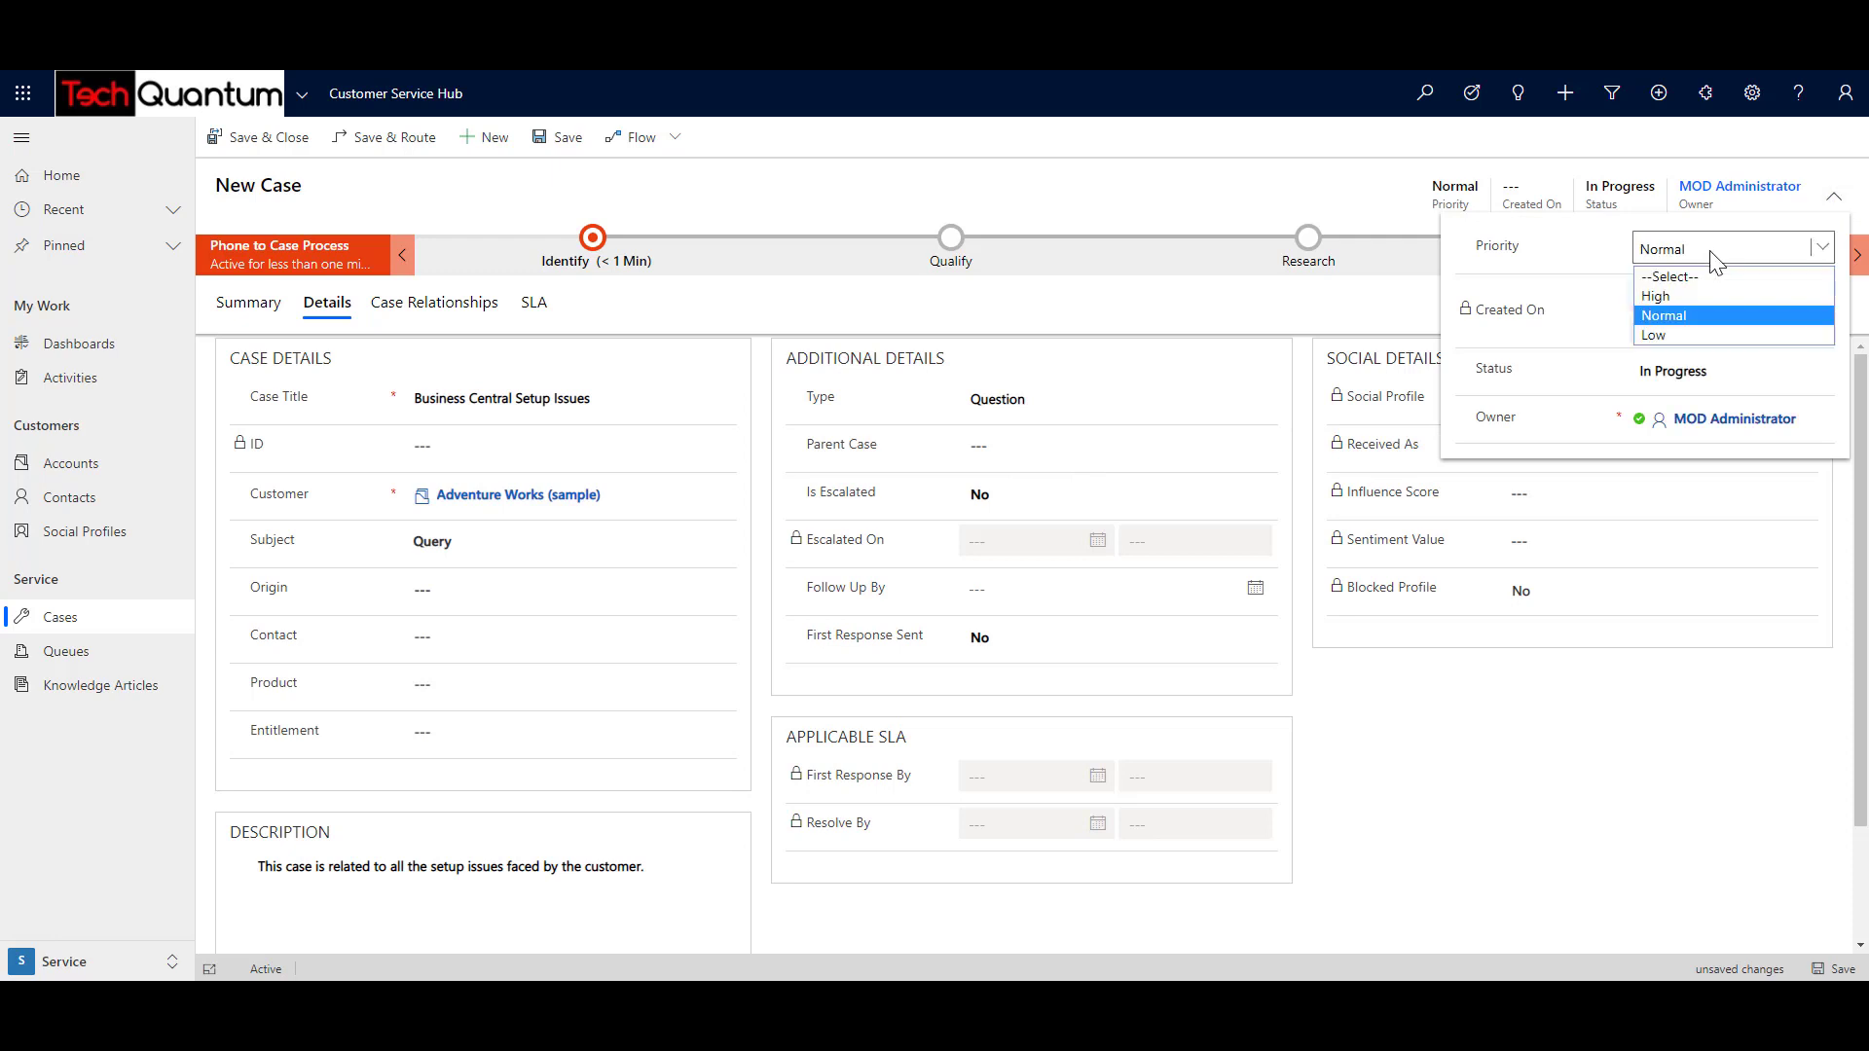
click(1674, 295)
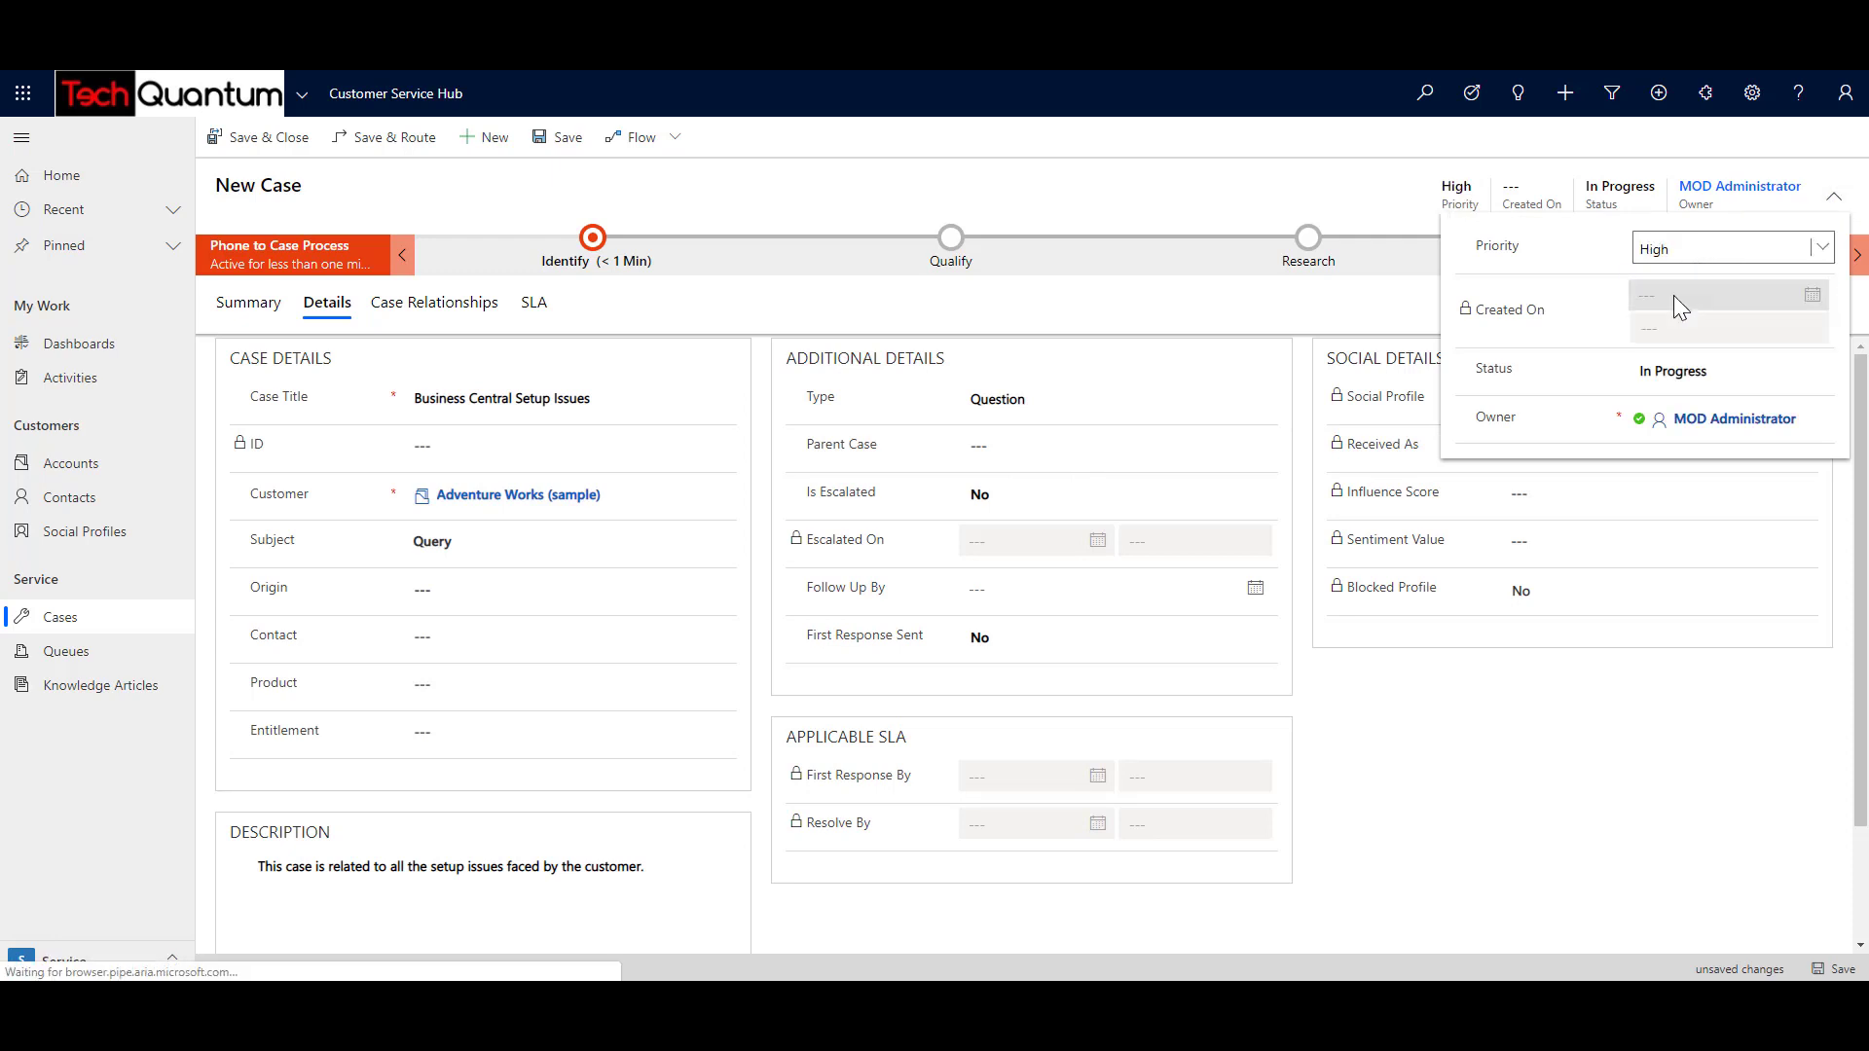
- Save 'Business Central Setup Issues' and view its Case Relationships, still without child cases
click(243, 141)
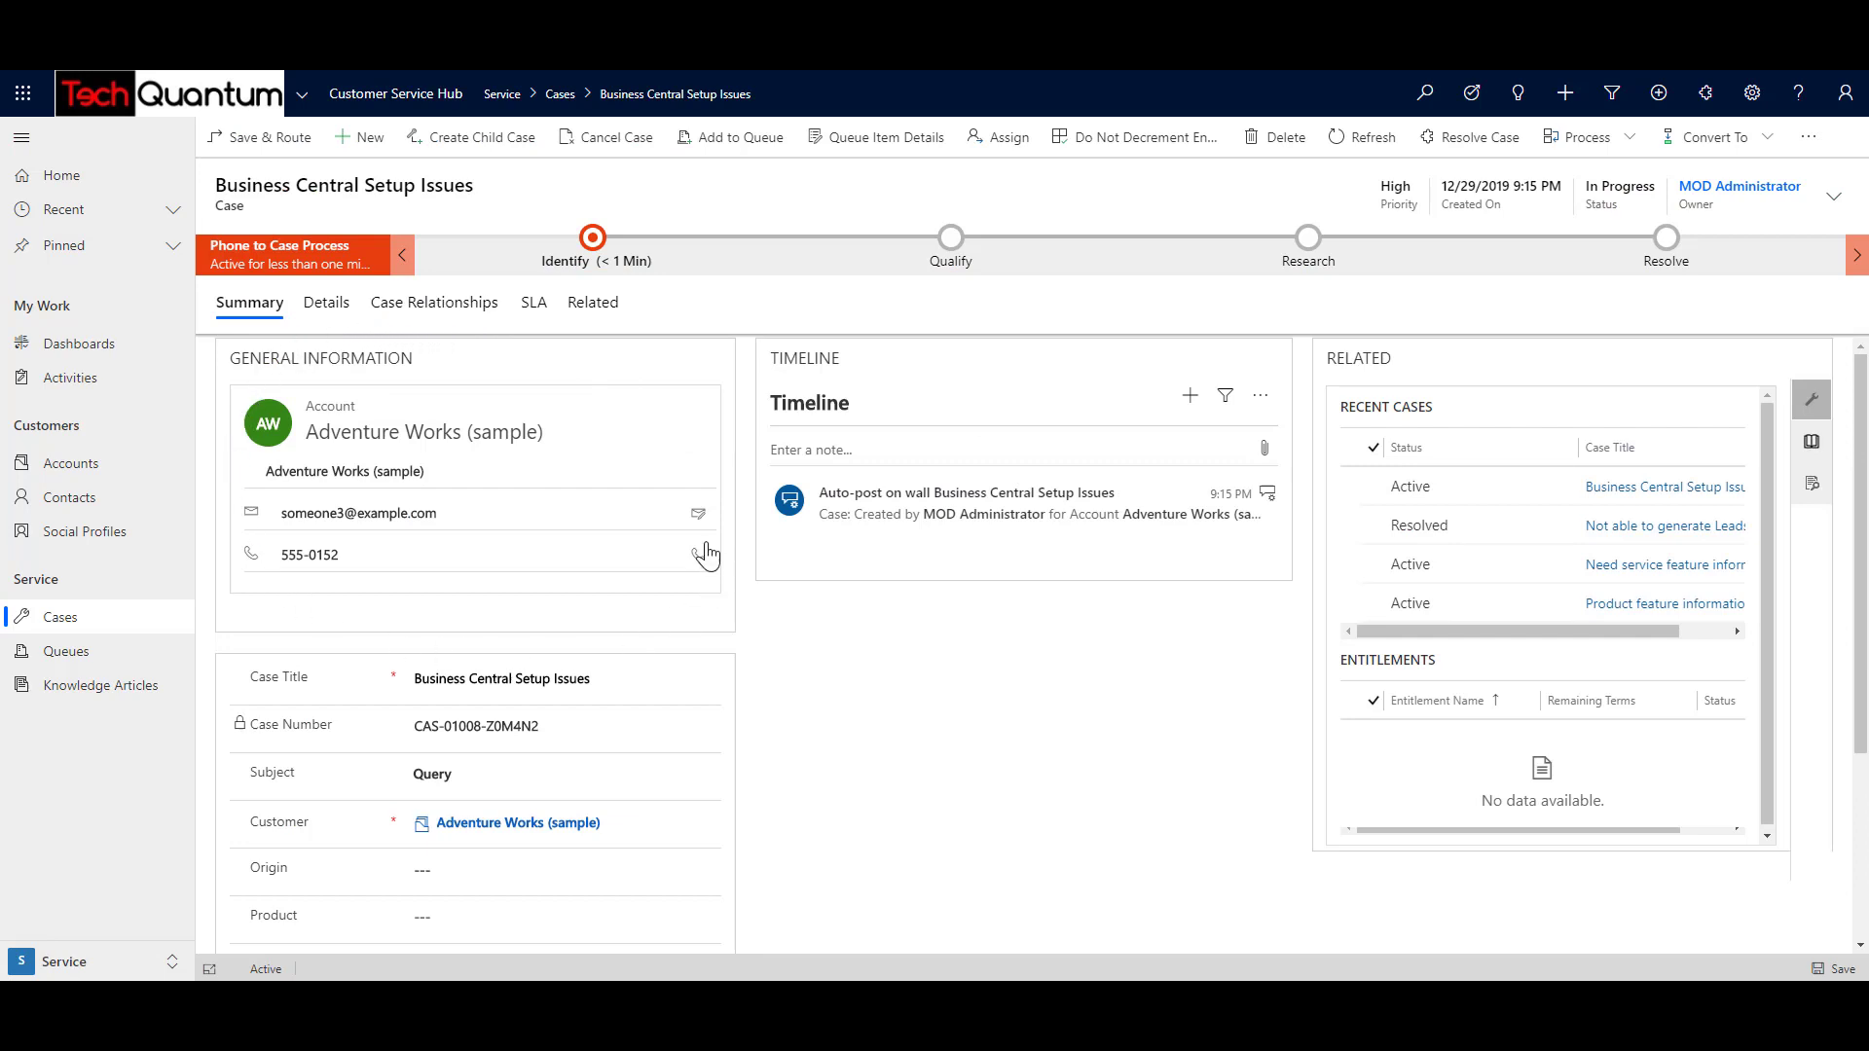
click(431, 303)
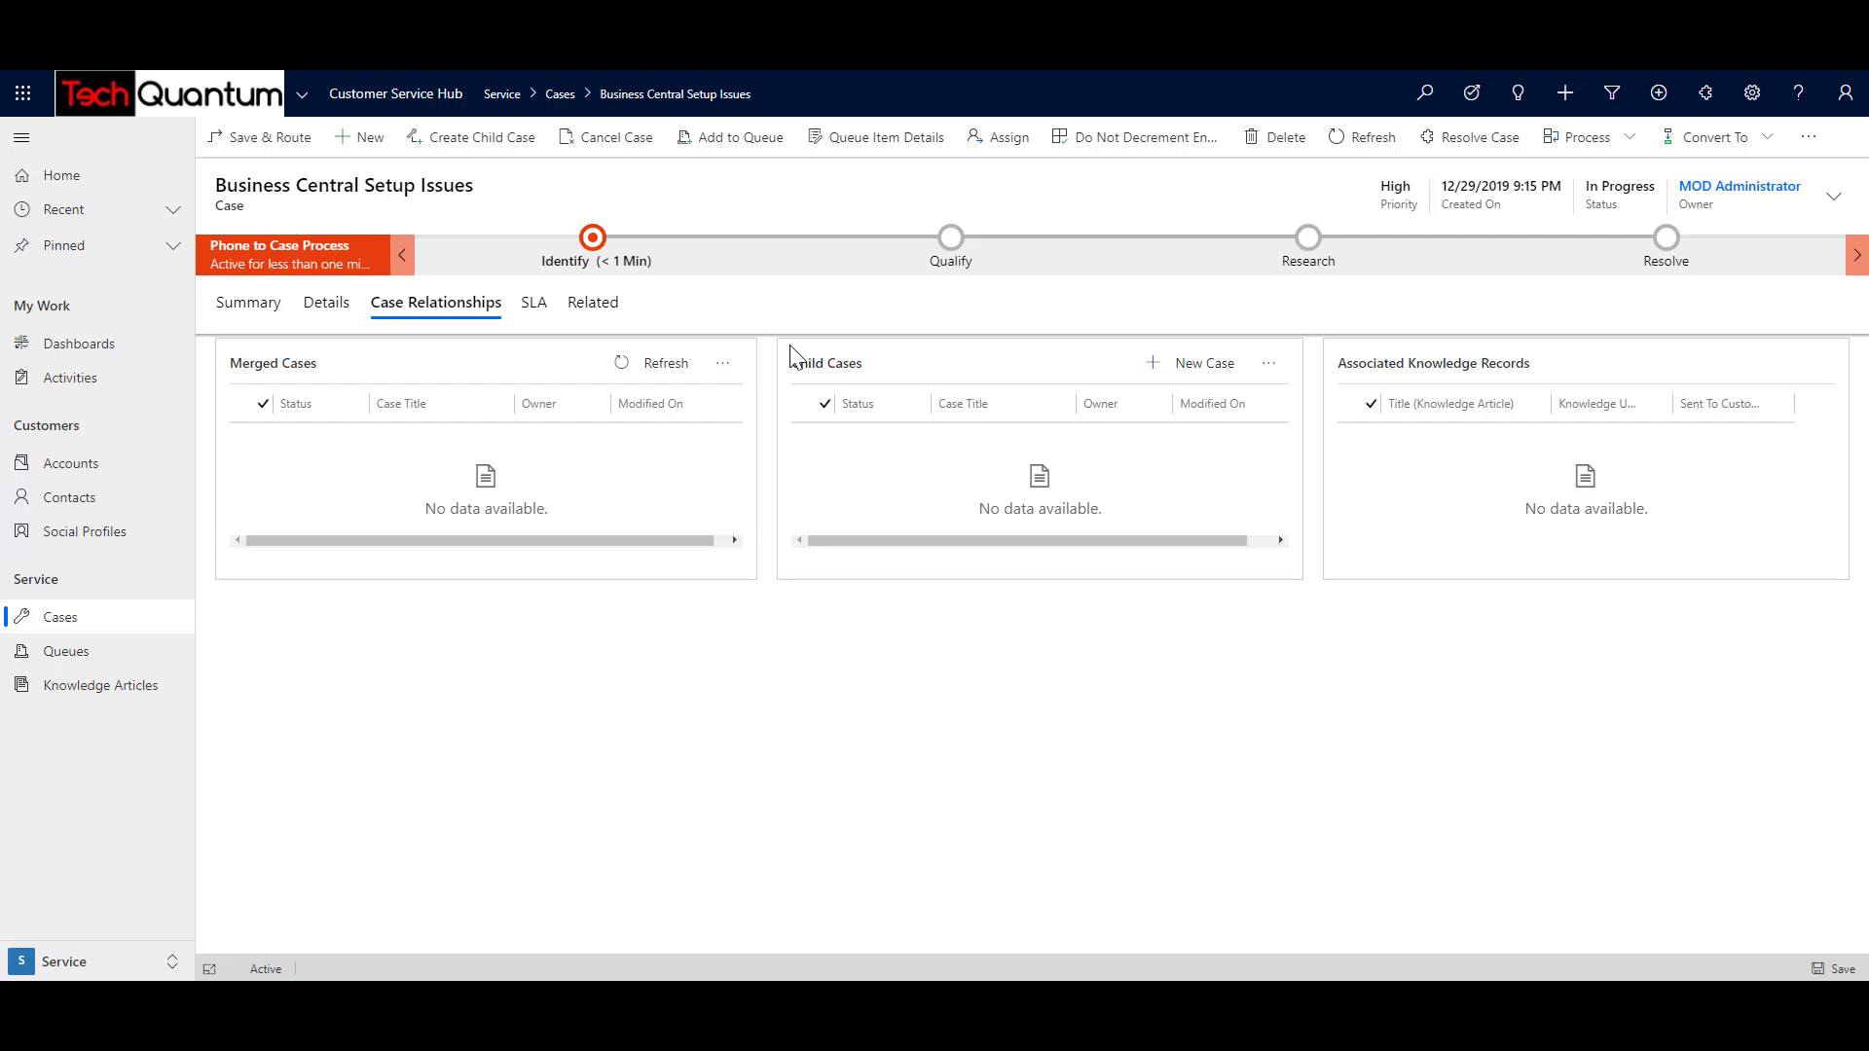
- Add the first child case with description 'Issues setting up G/L Accounts' and save it
click(1204, 364)
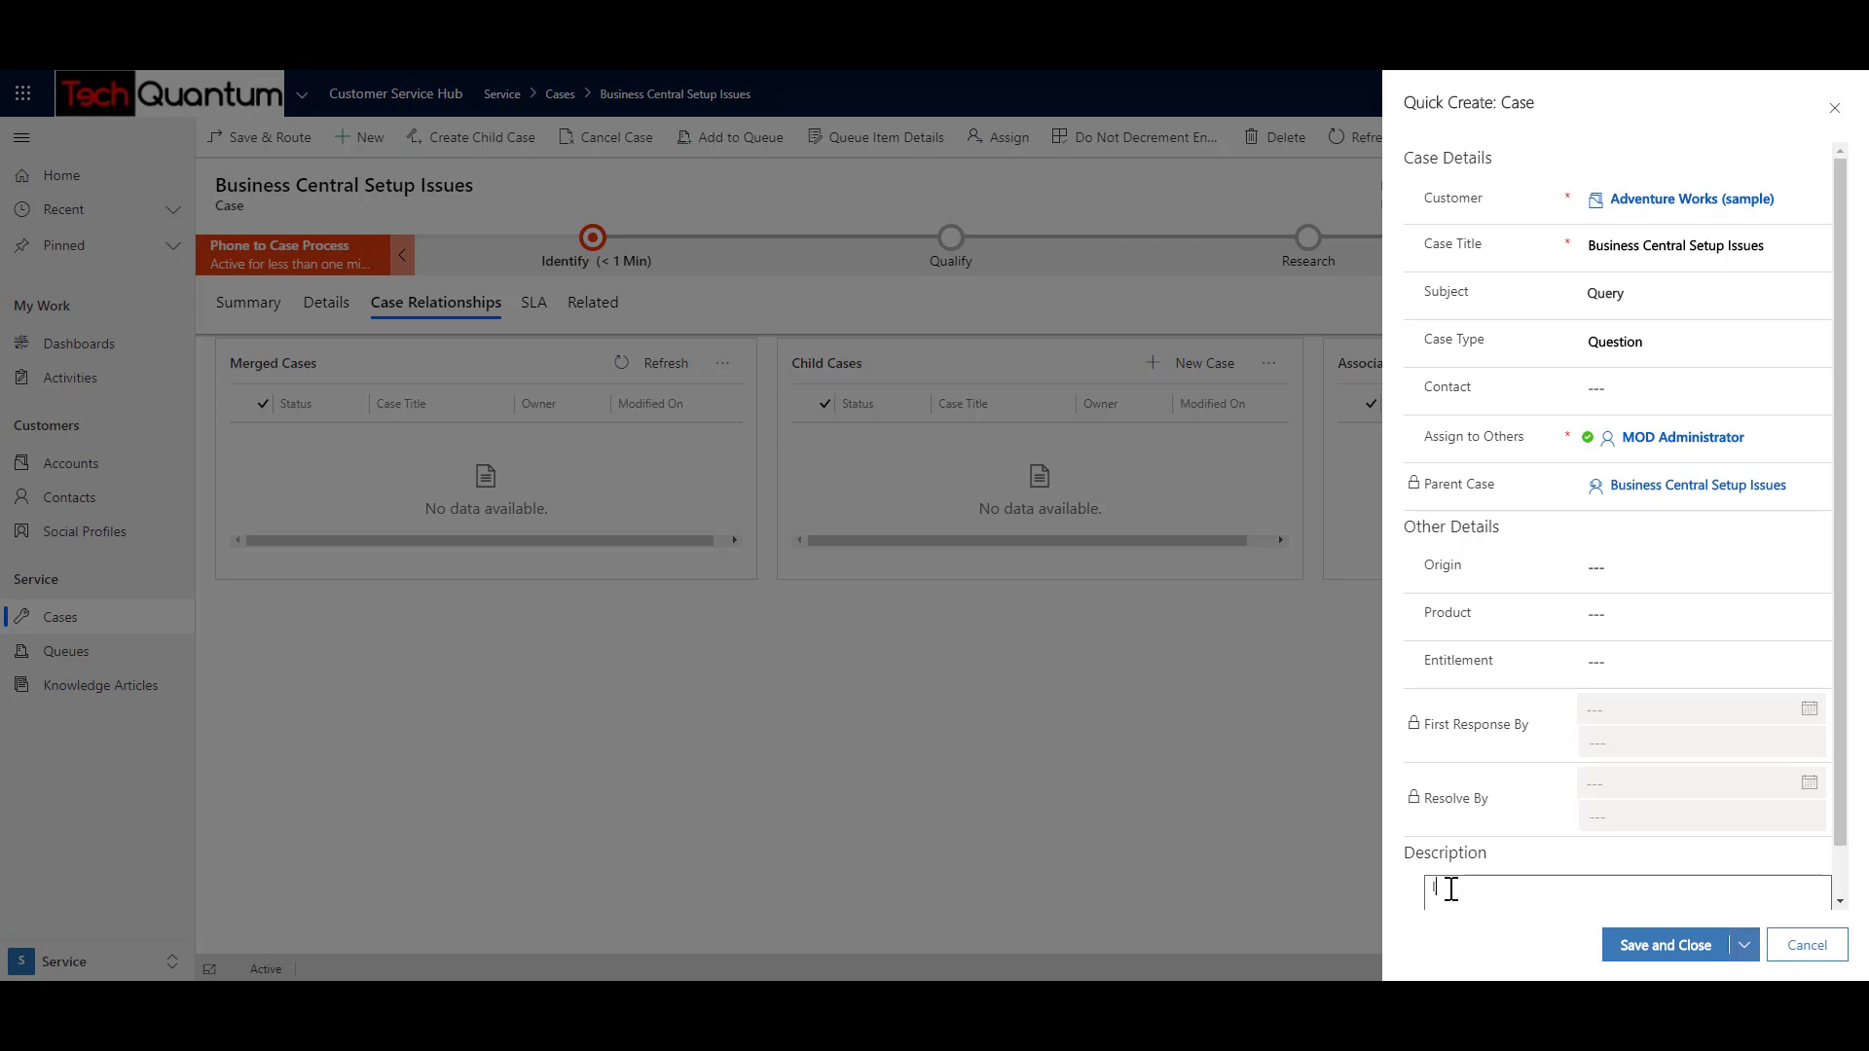
text(Issues setting up G/L Accounts)
click(1674, 952)
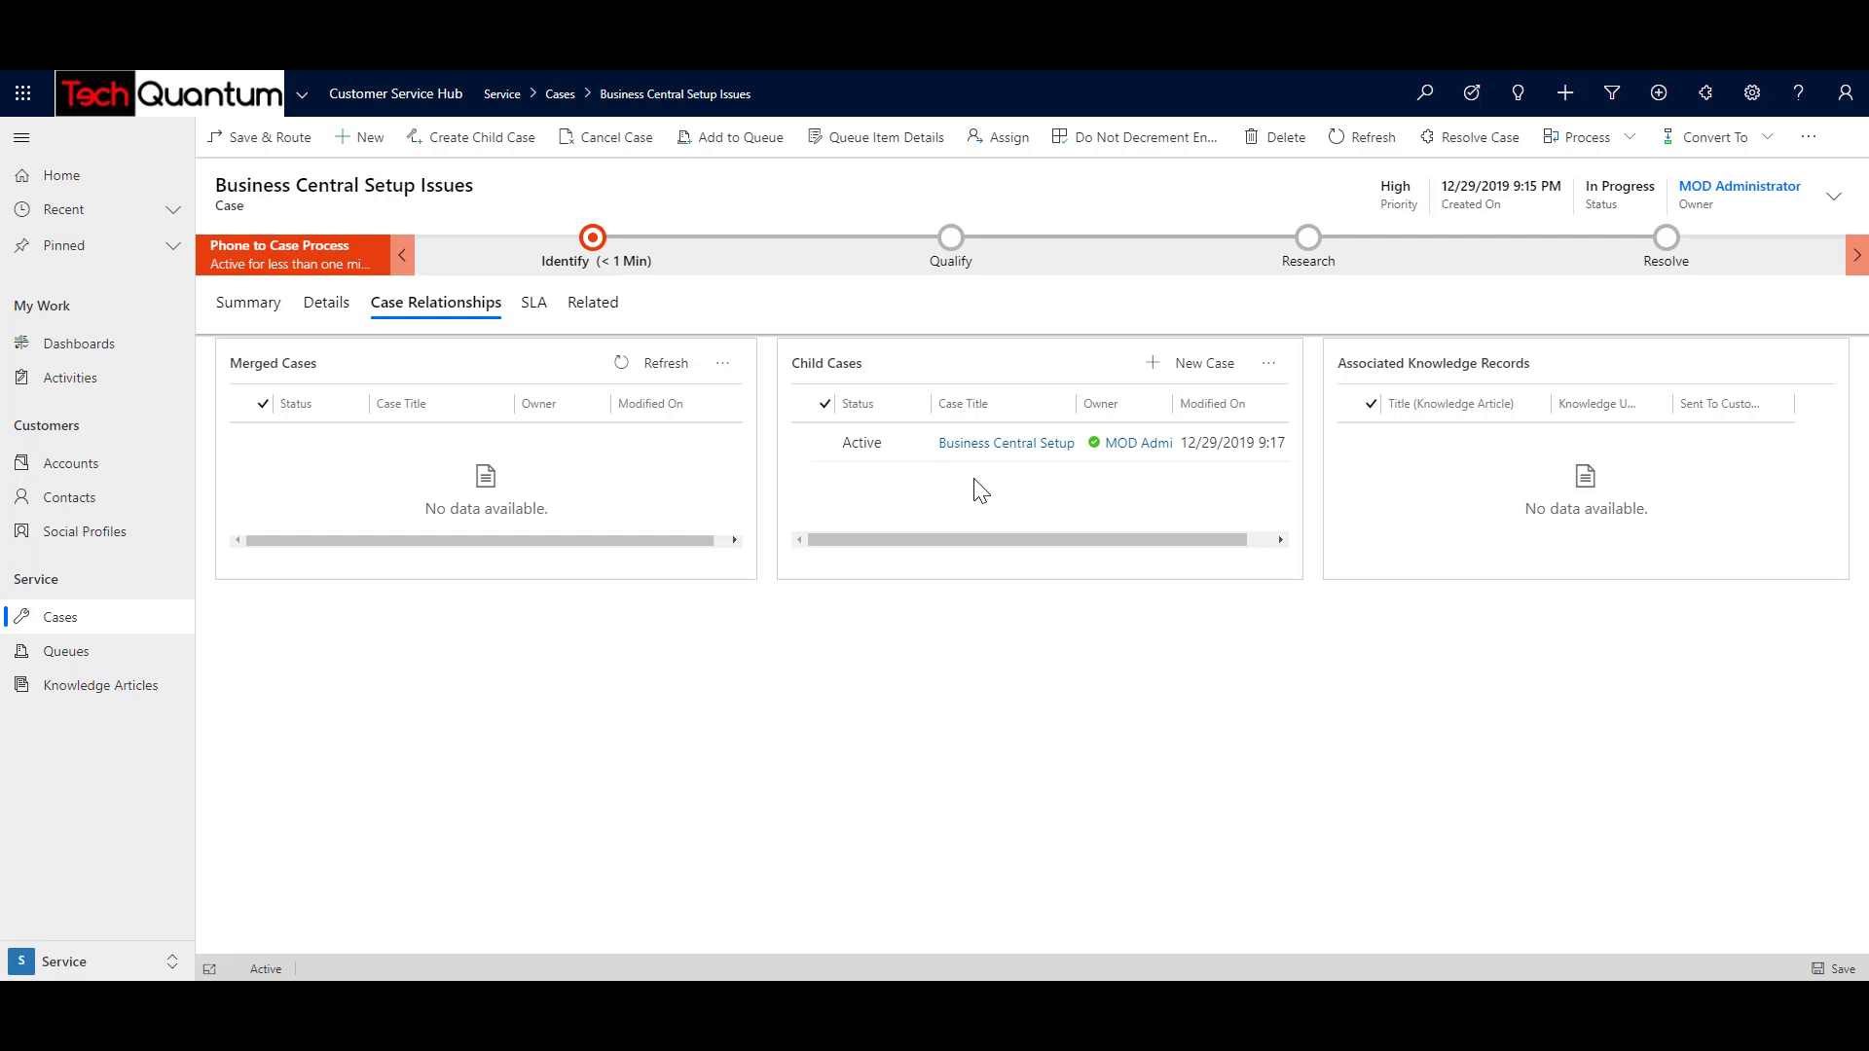
- Add the second and third child cases, pasting in the third one's description
click(1212, 375)
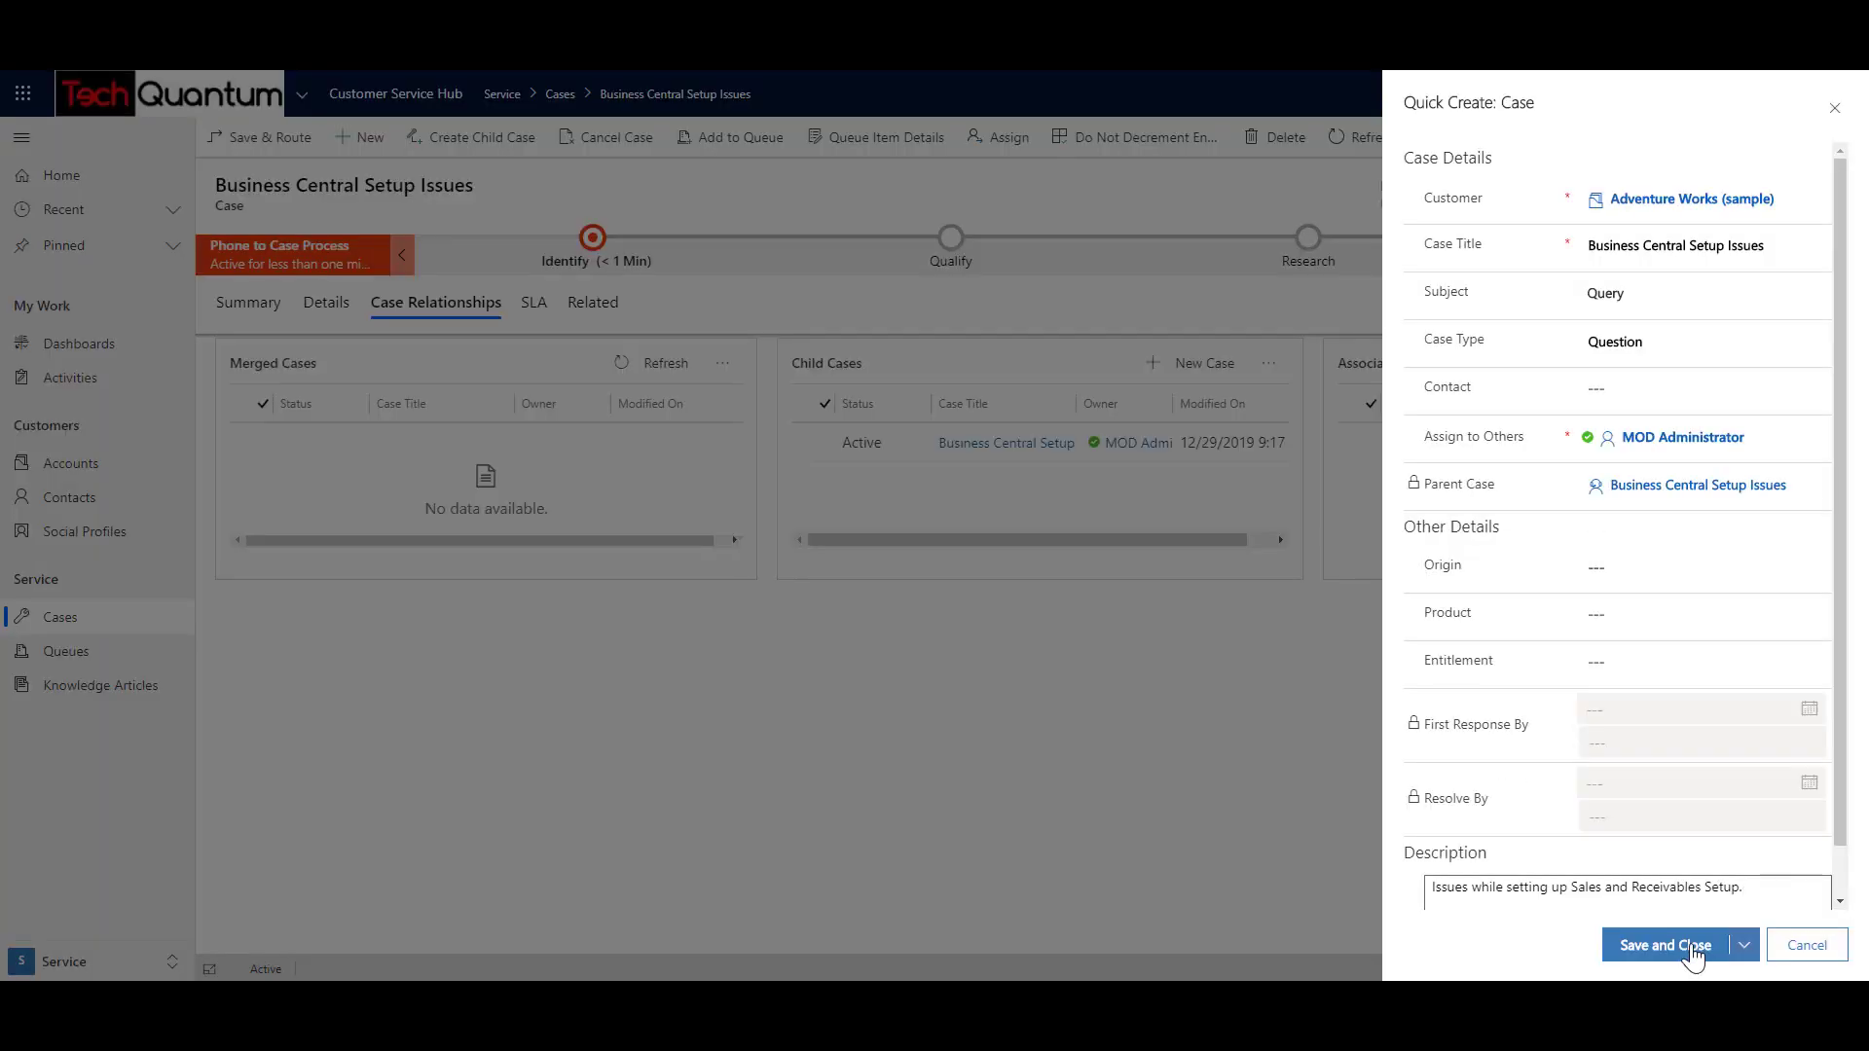
click(1690, 947)
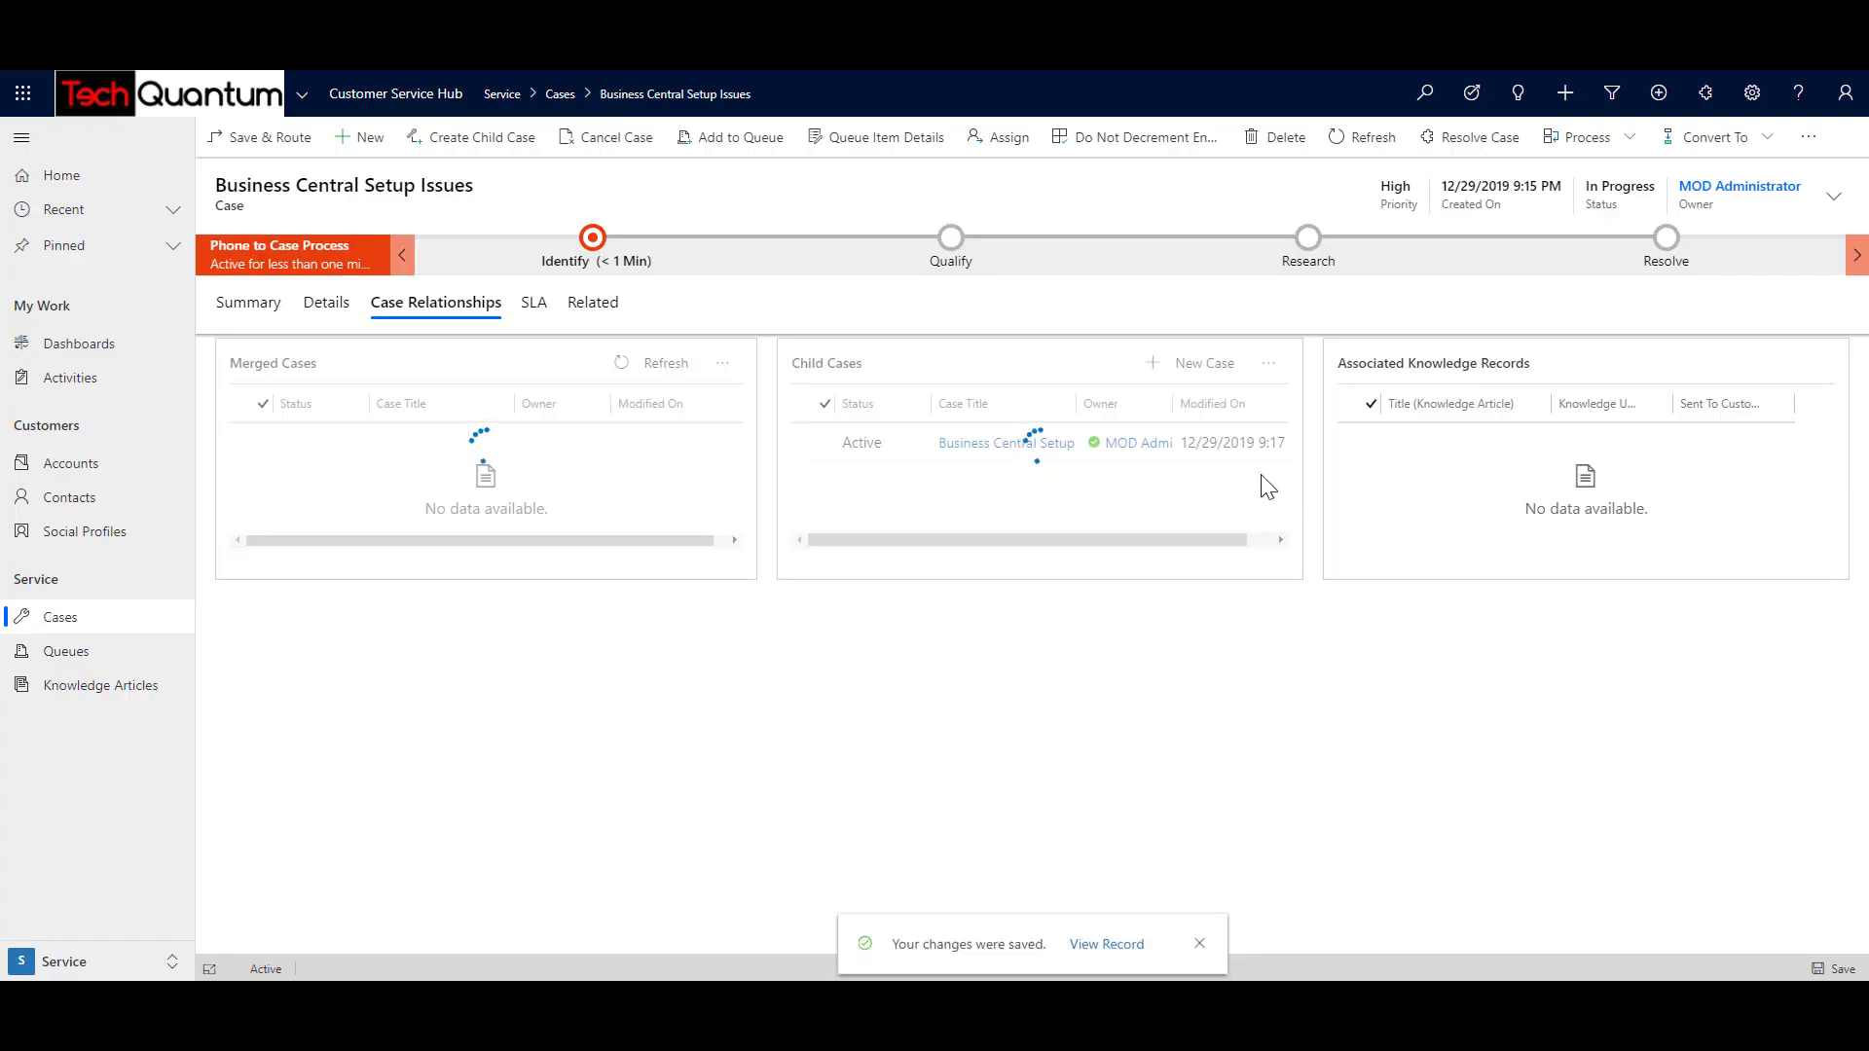
click(1214, 375)
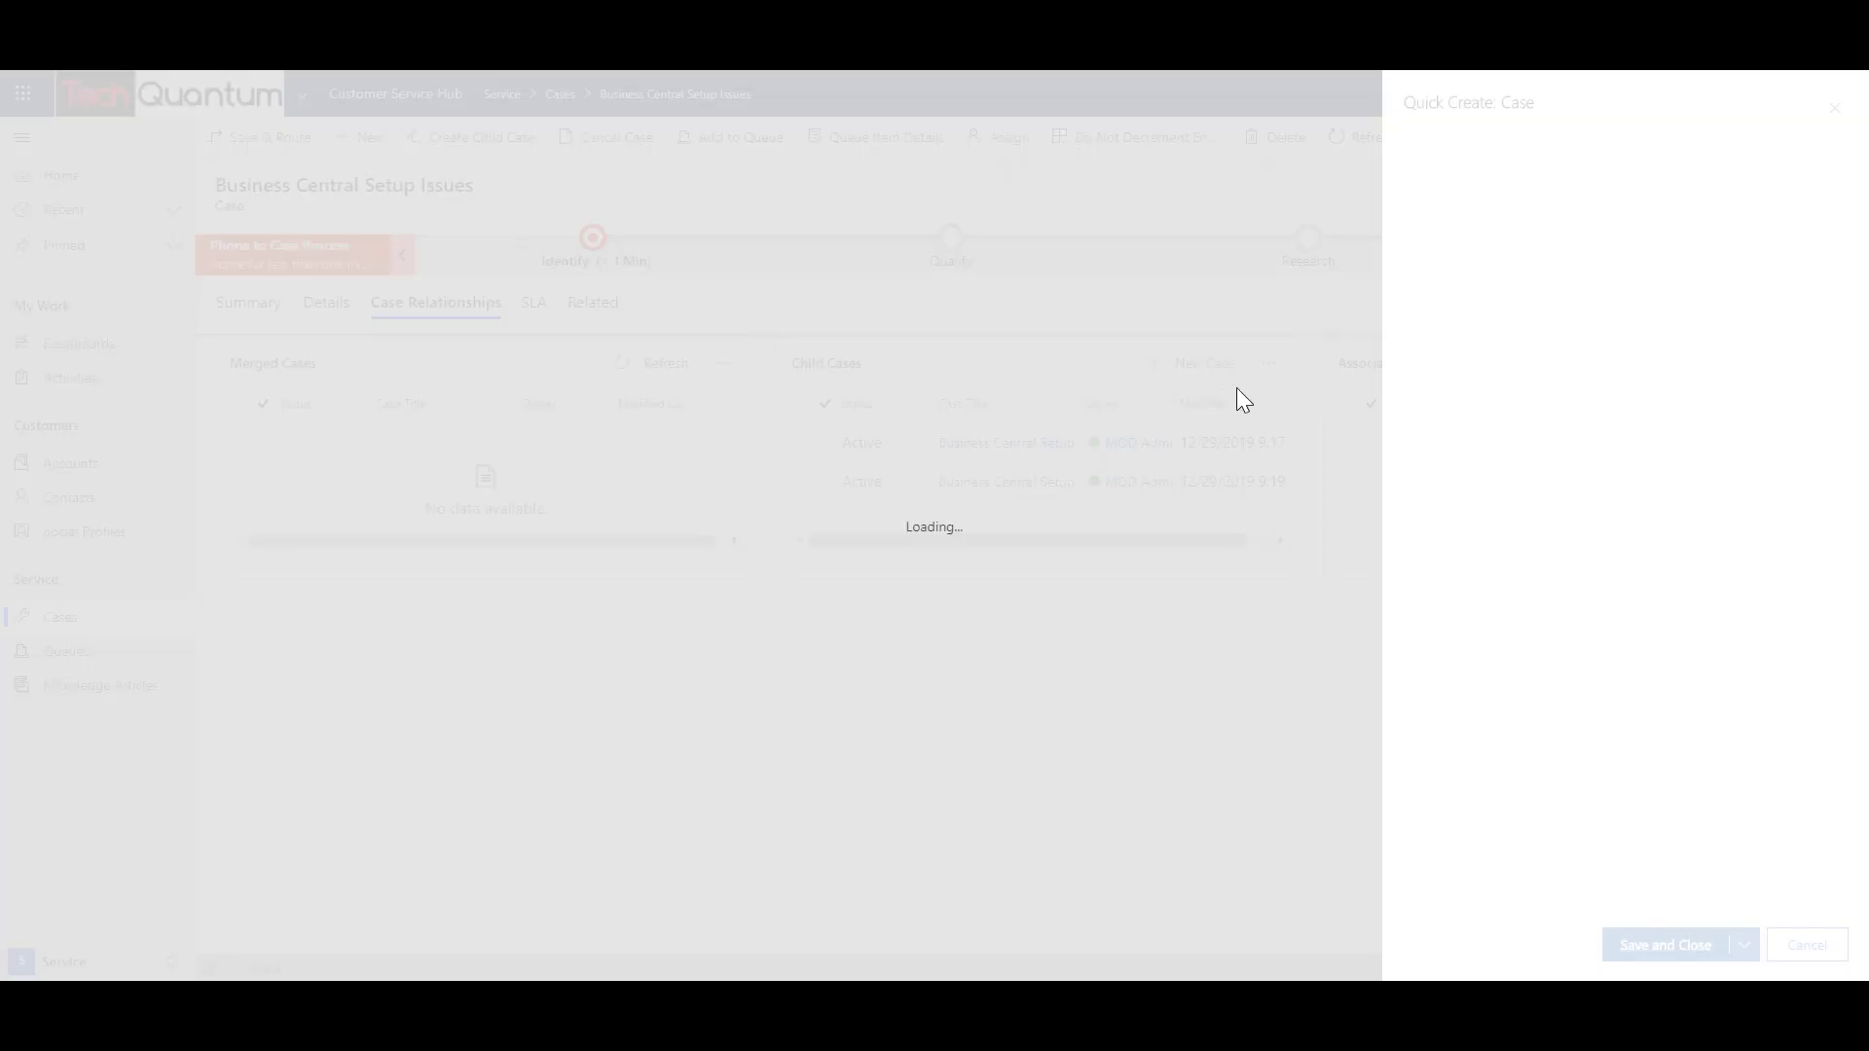
click(1475, 888)
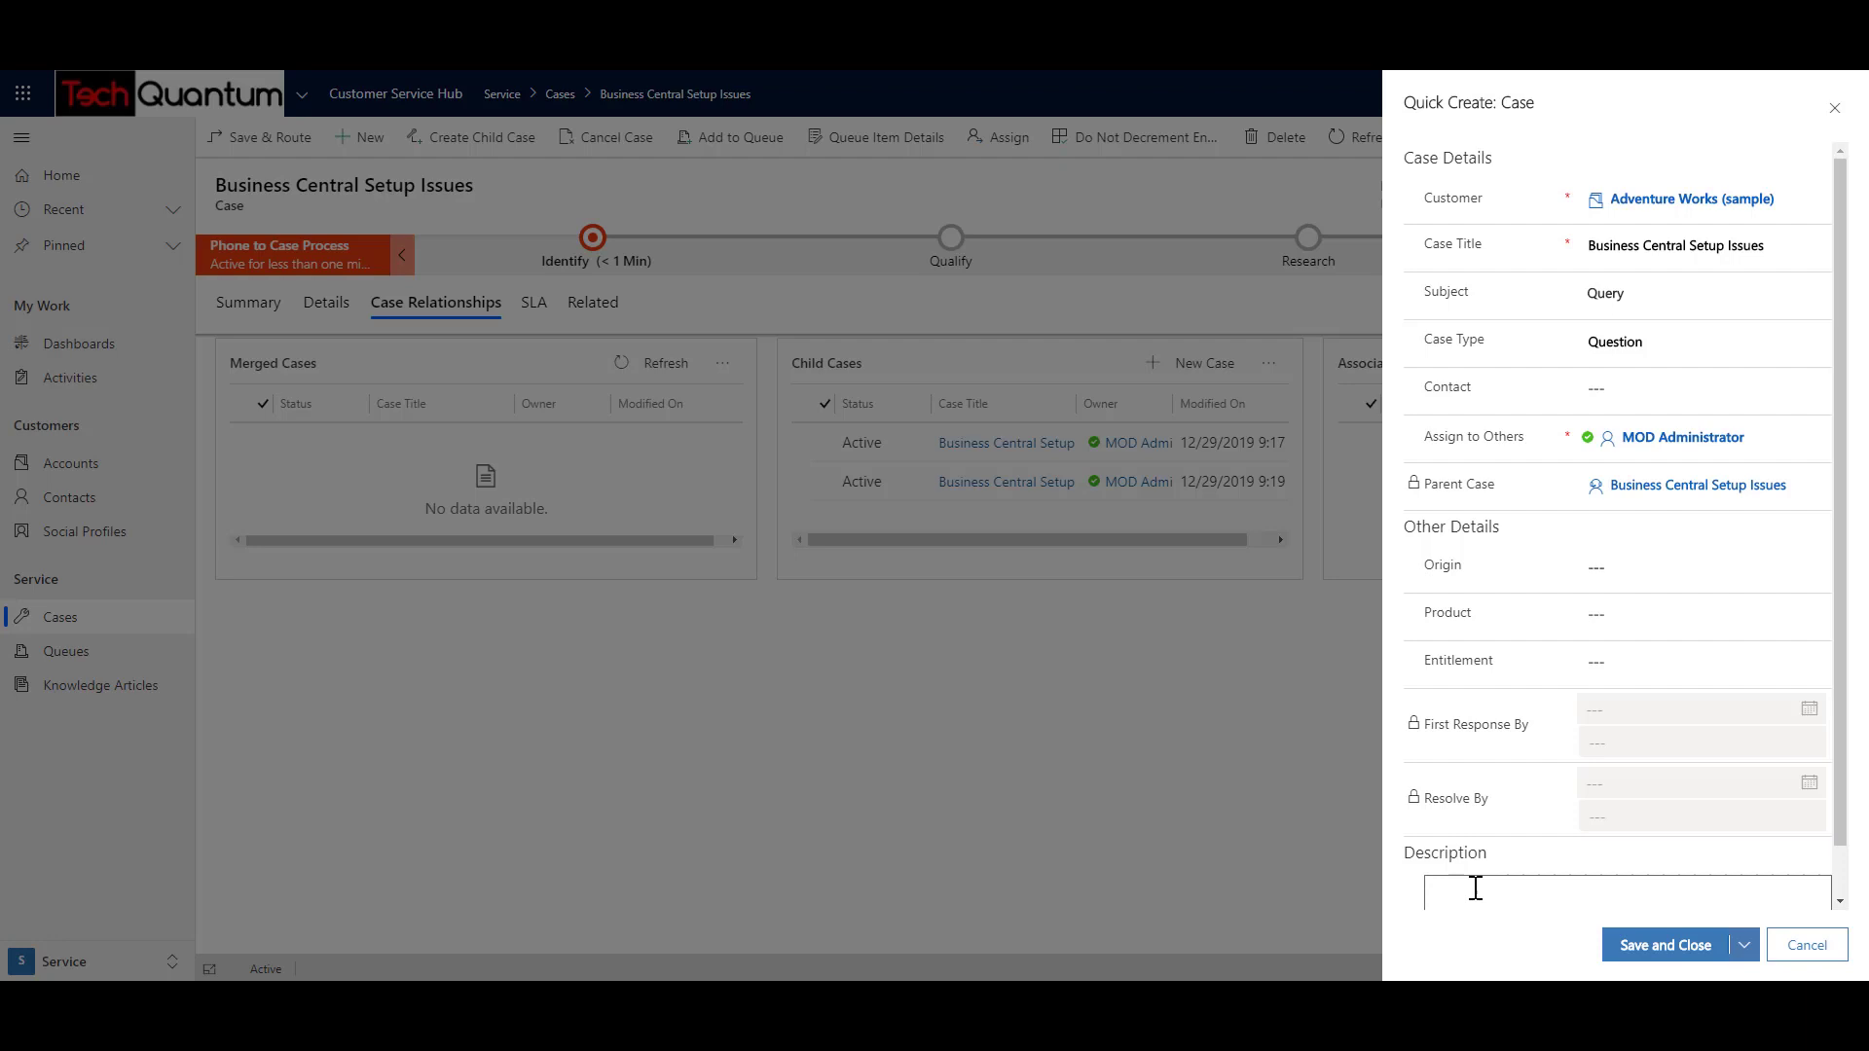
text(Issues while setting up BC Dynamics)
click(1654, 946)
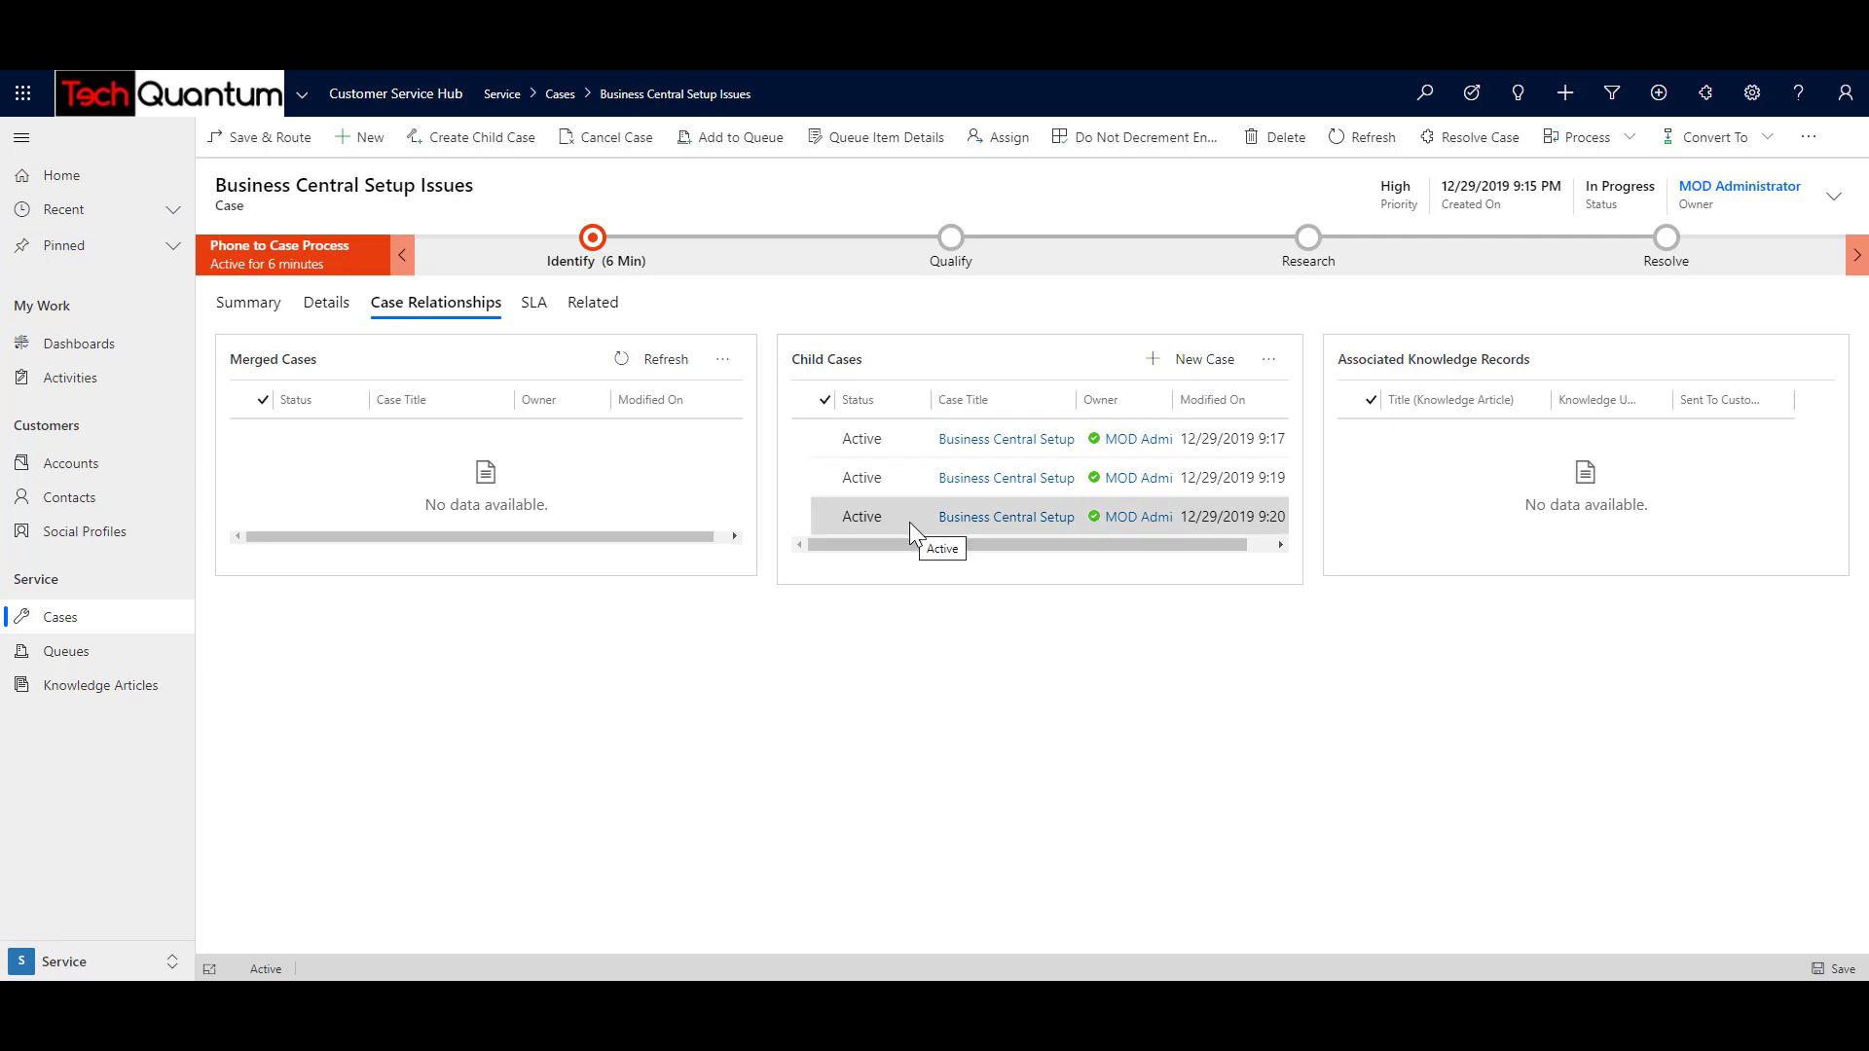
click(903, 443)
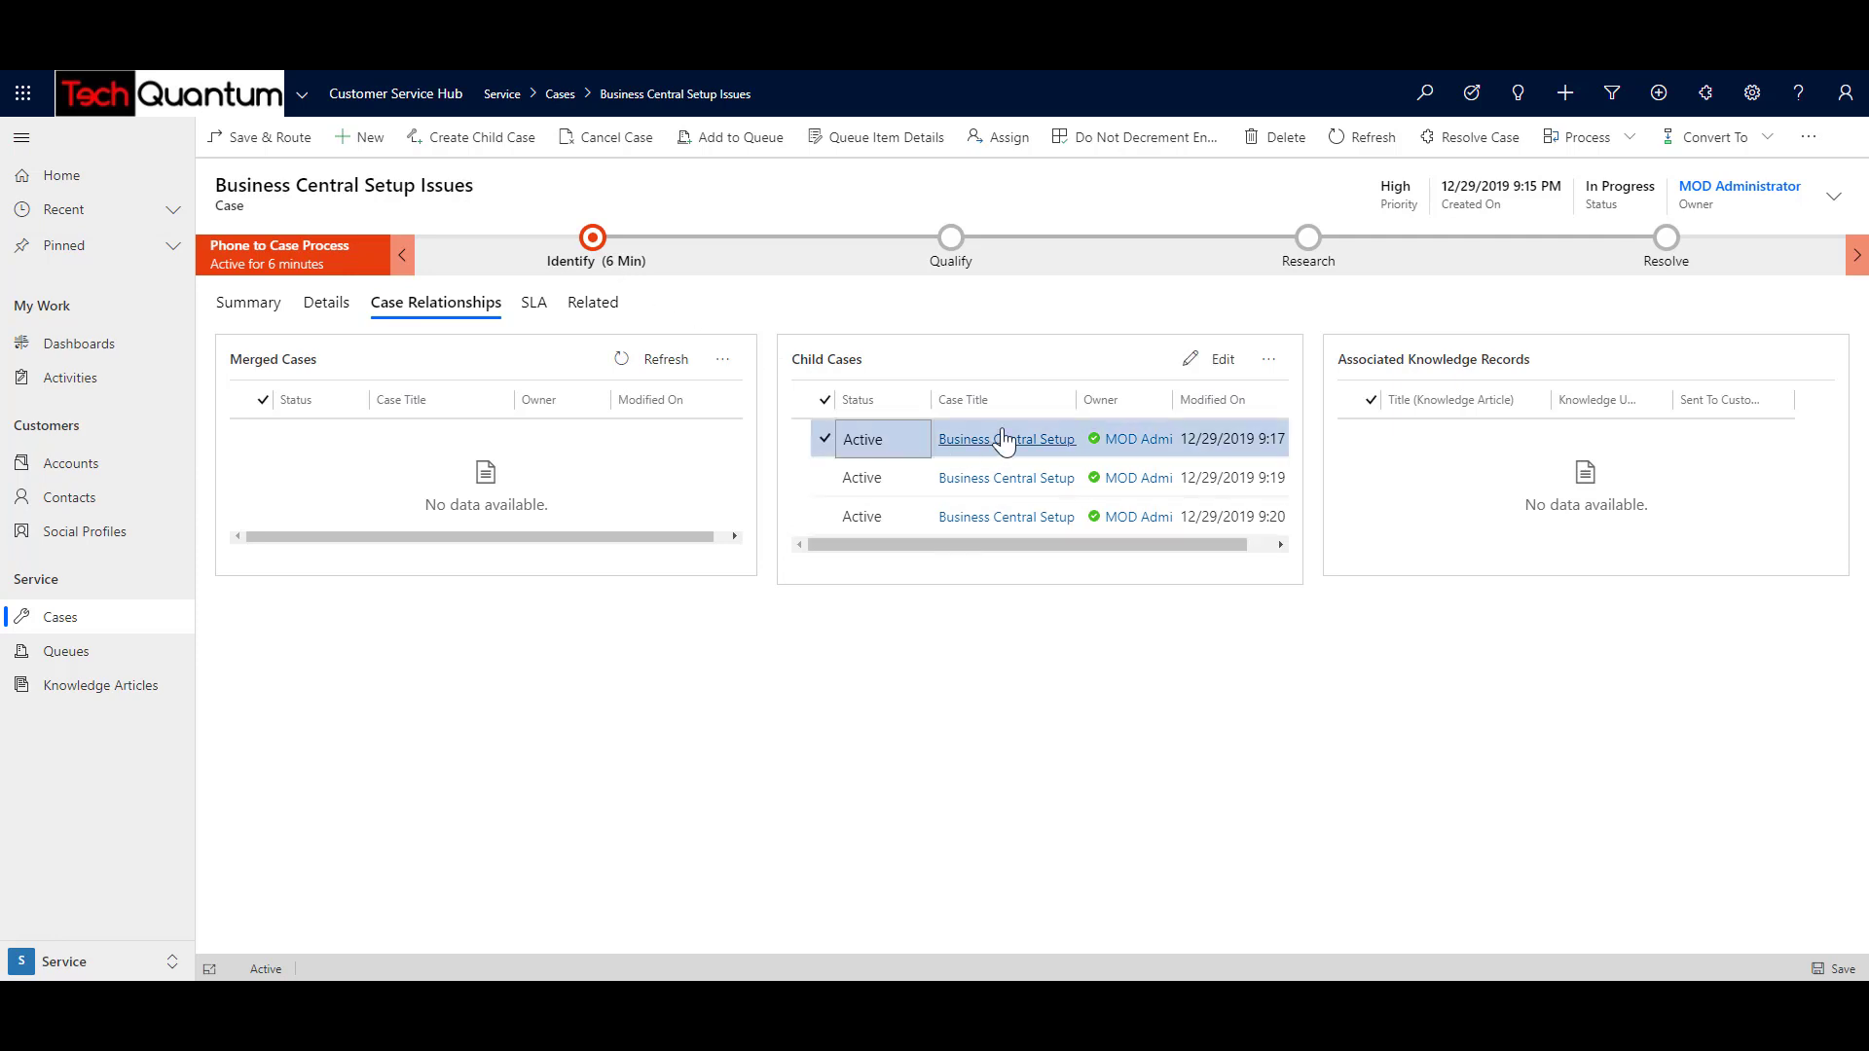
- Open the first child case's details to check its Parent Case link, then return to the parent
click(1221, 361)
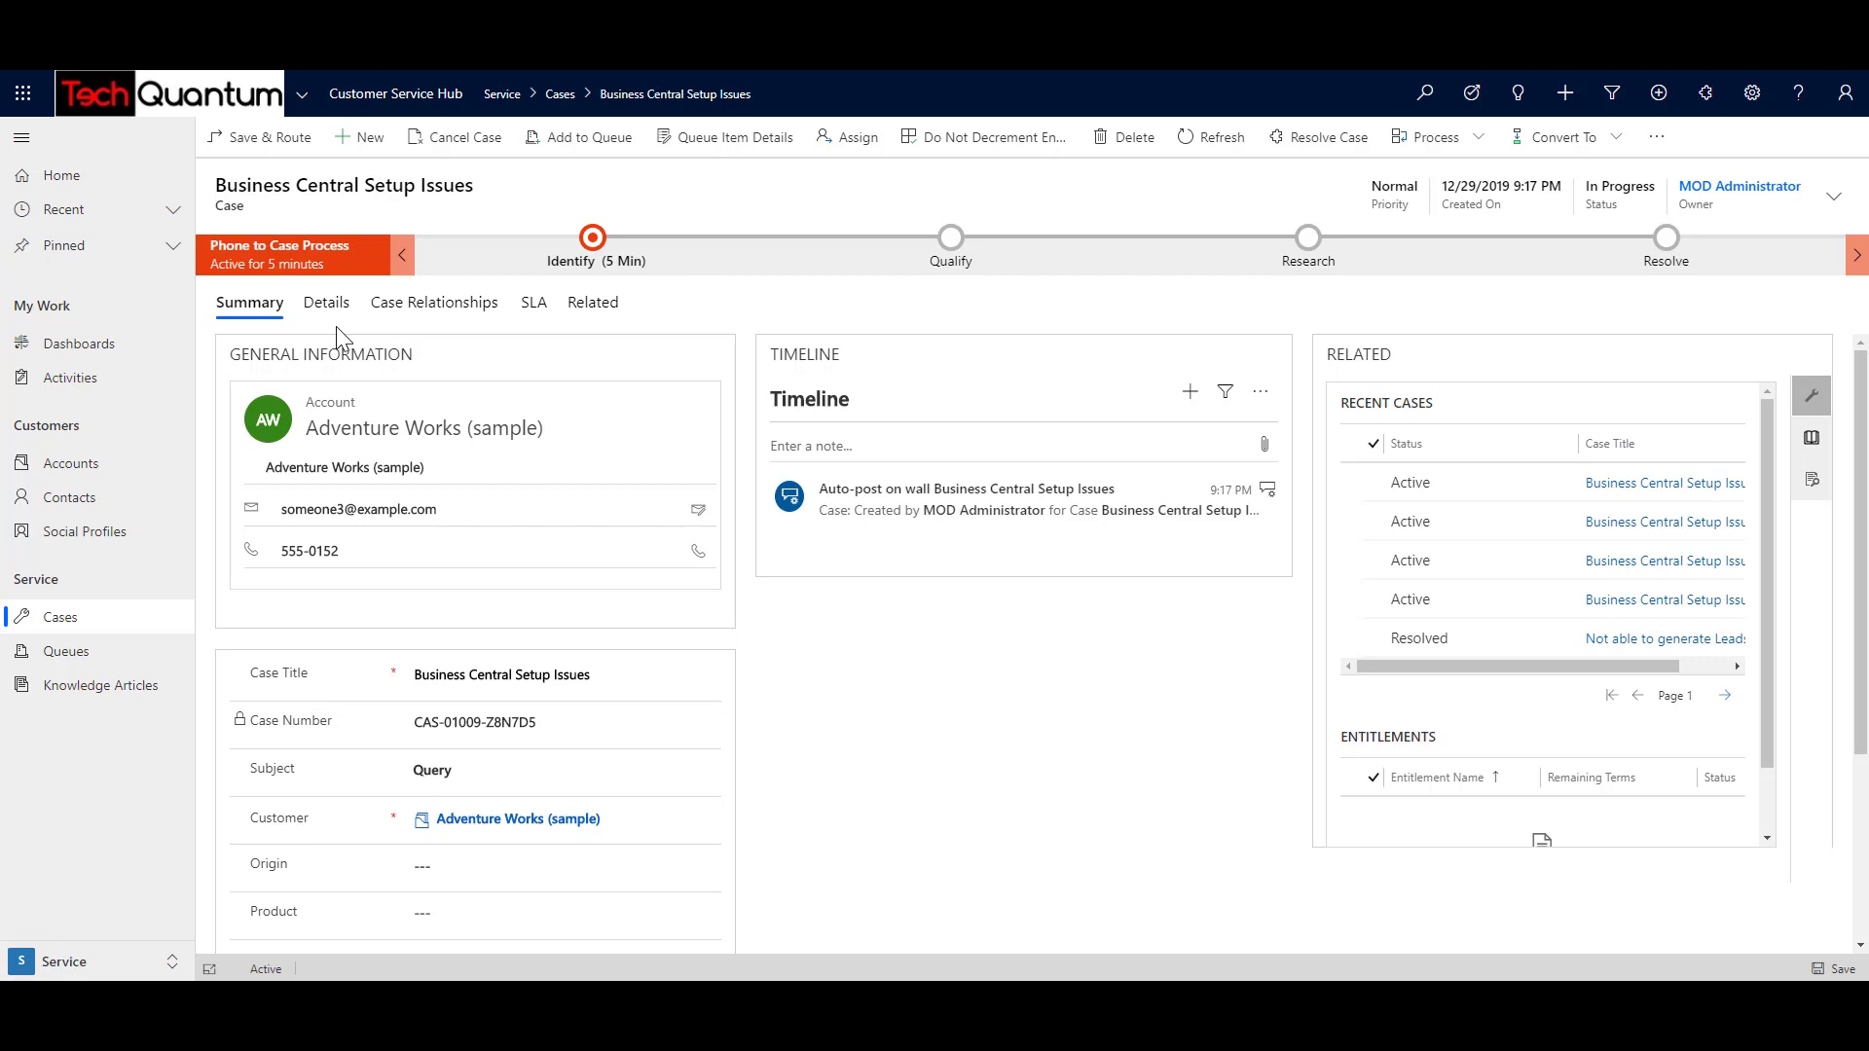
click(327, 305)
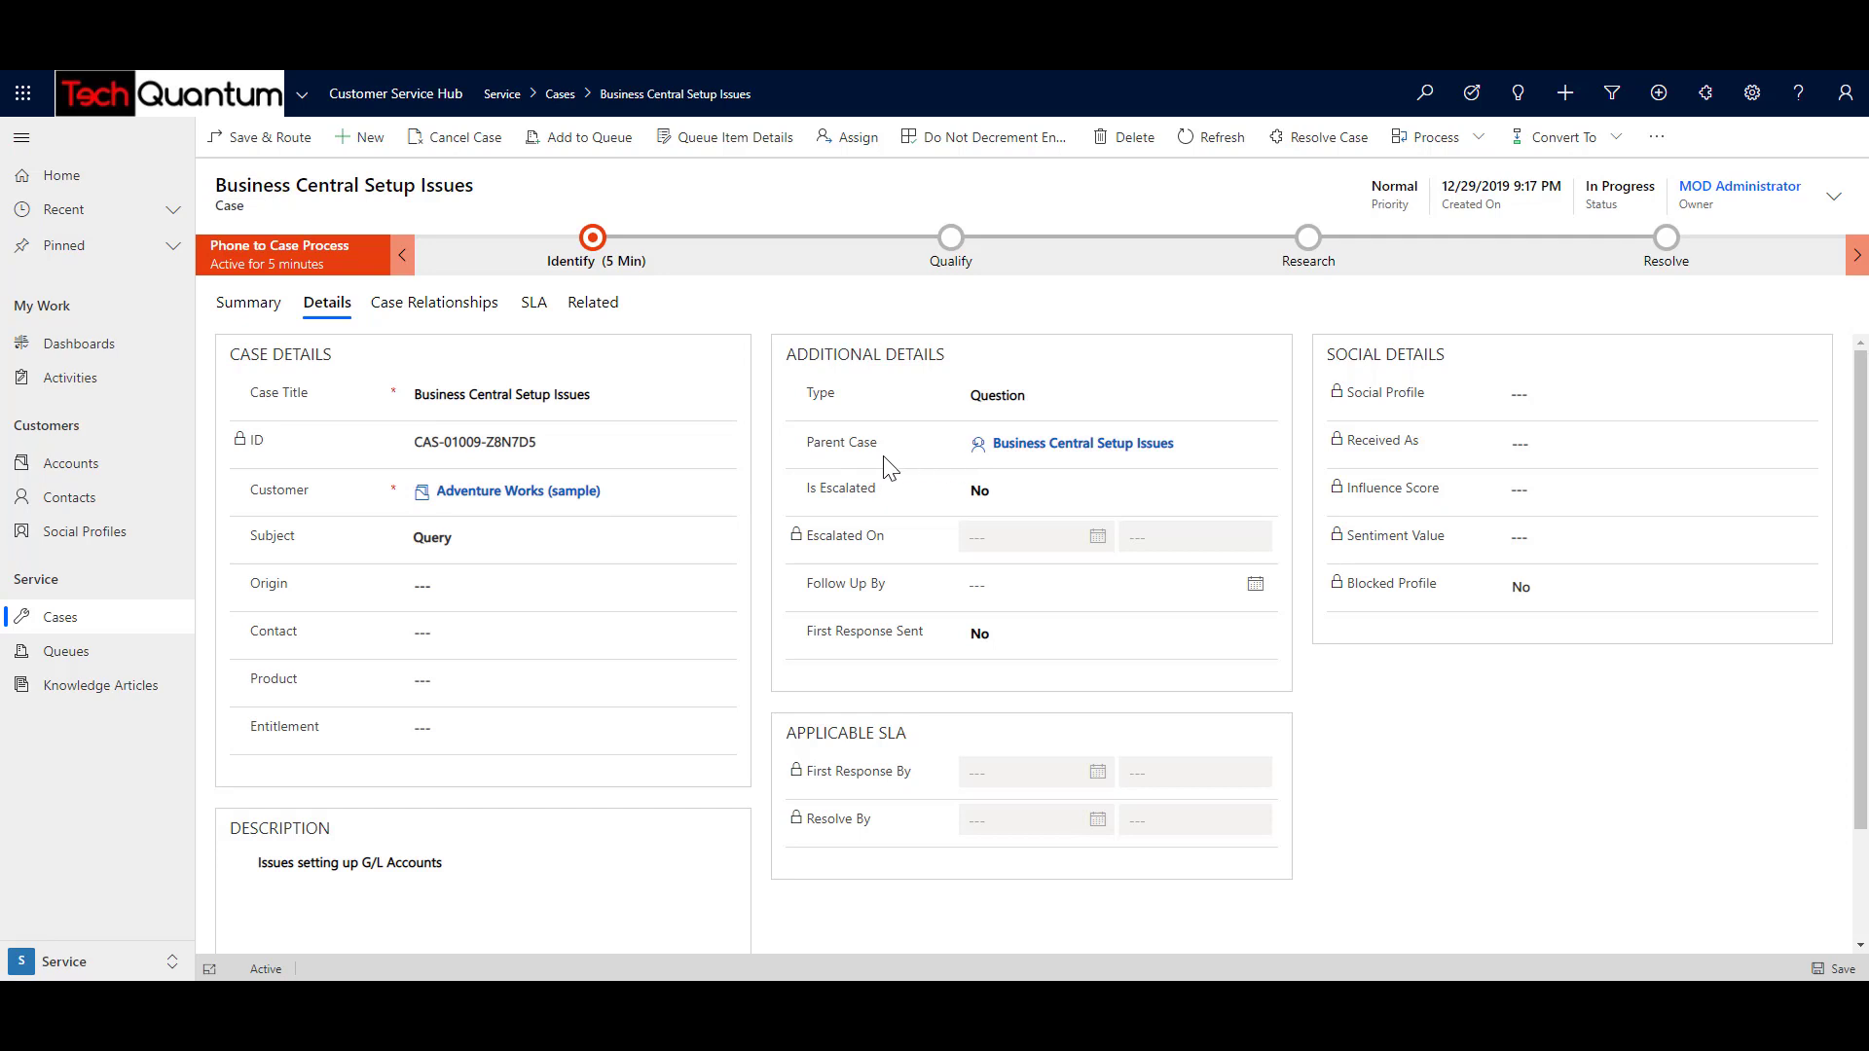
click(1030, 453)
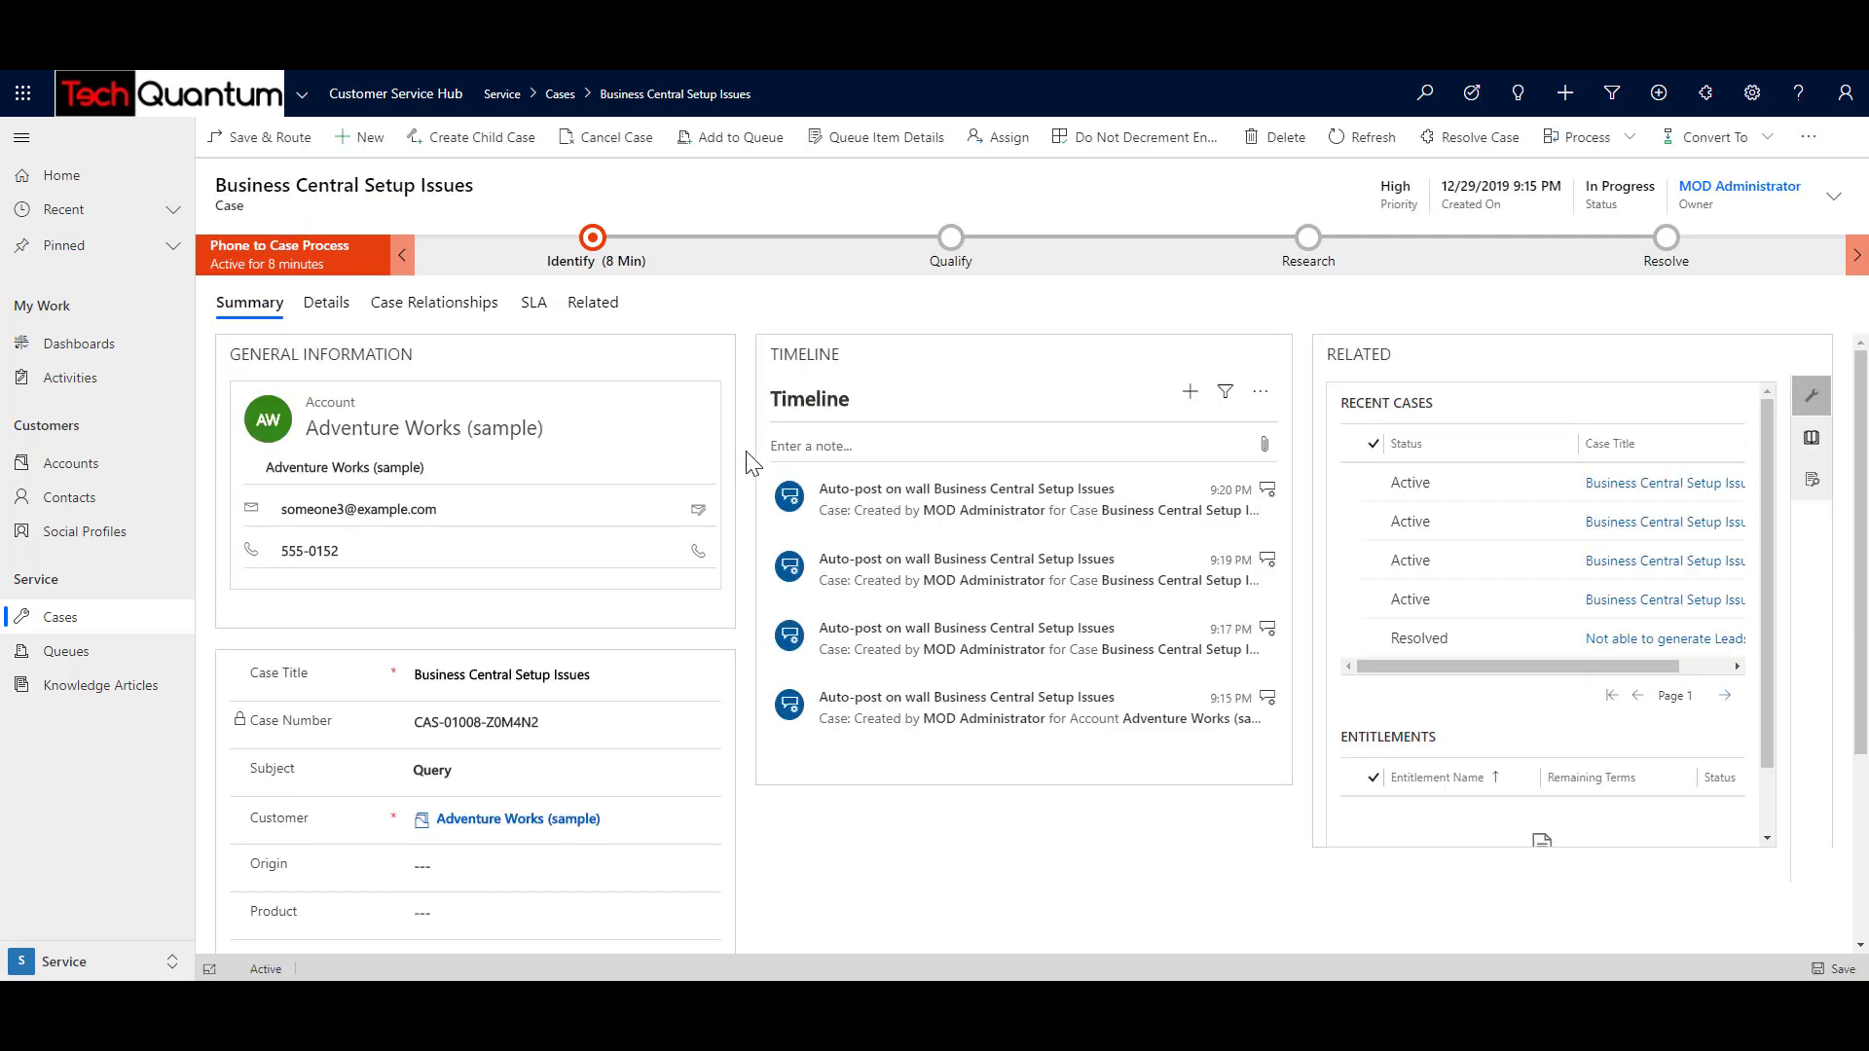
- Advance the parent case from Identify through Qualify and Research to Resolve, then list its child cases
click(601, 255)
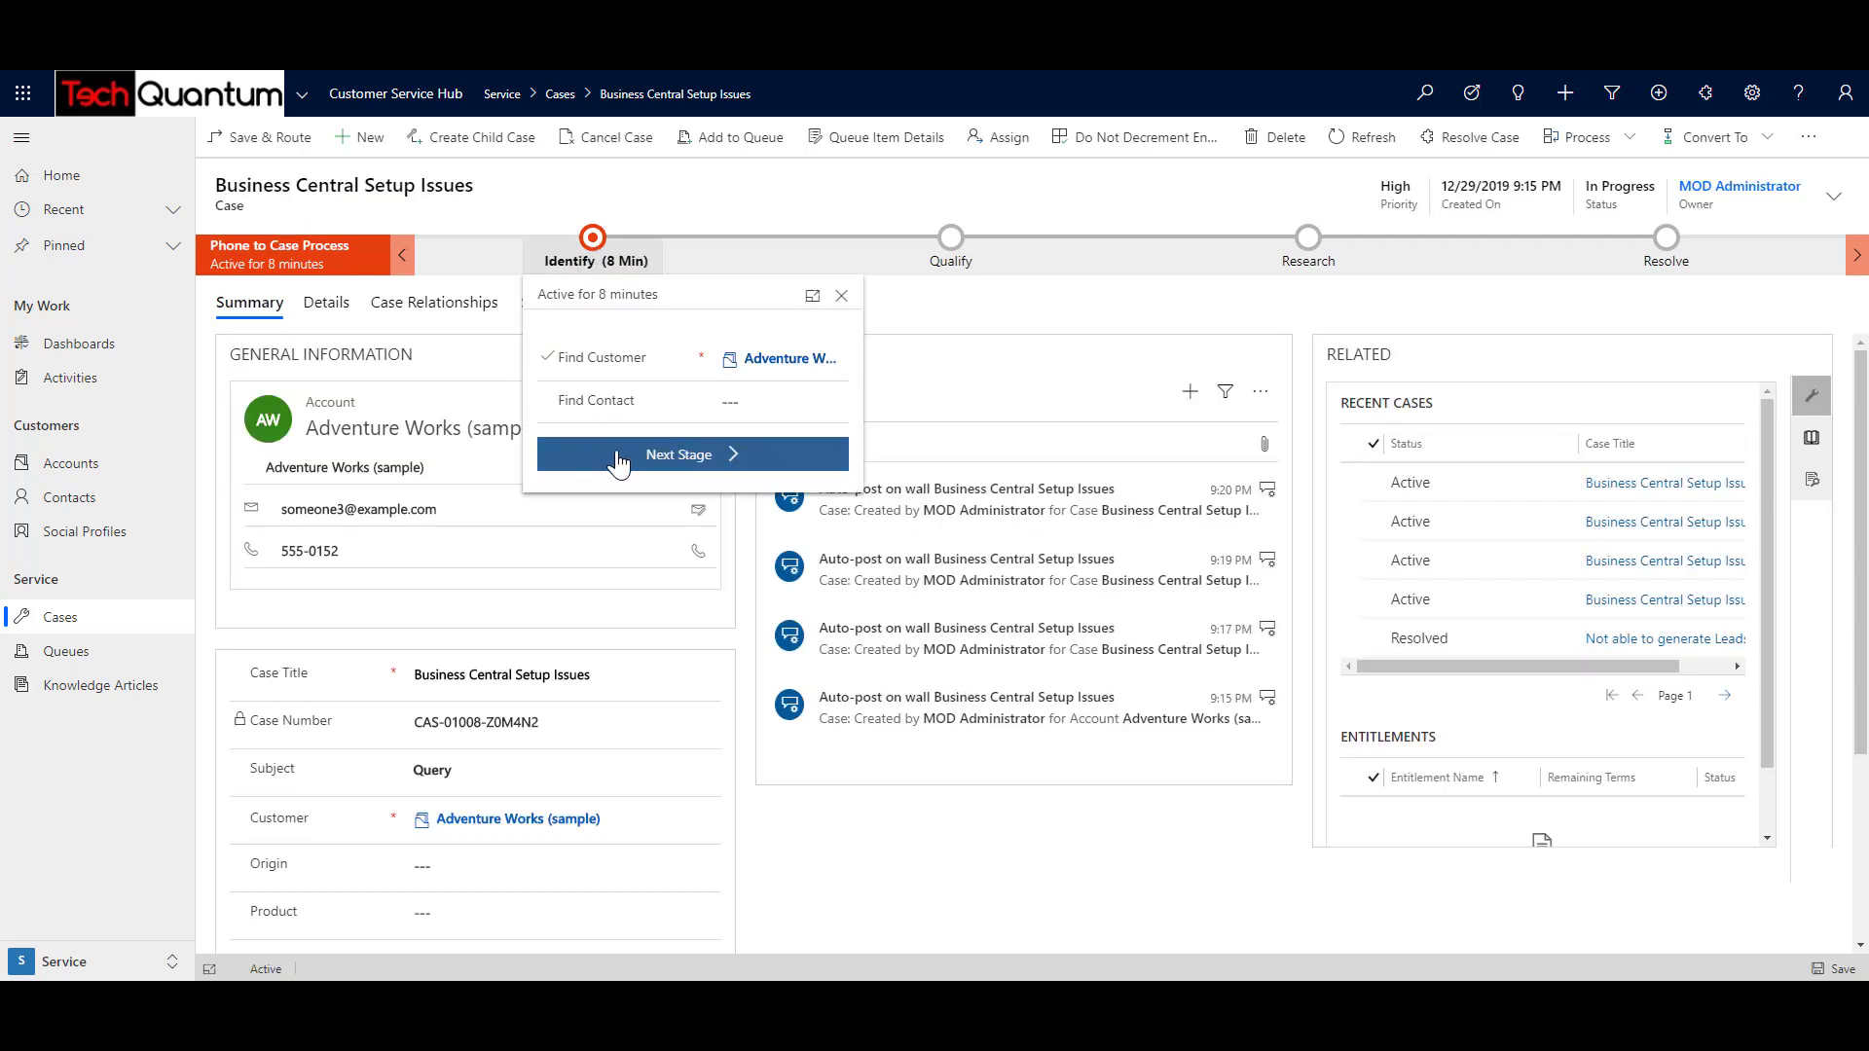
click(725, 465)
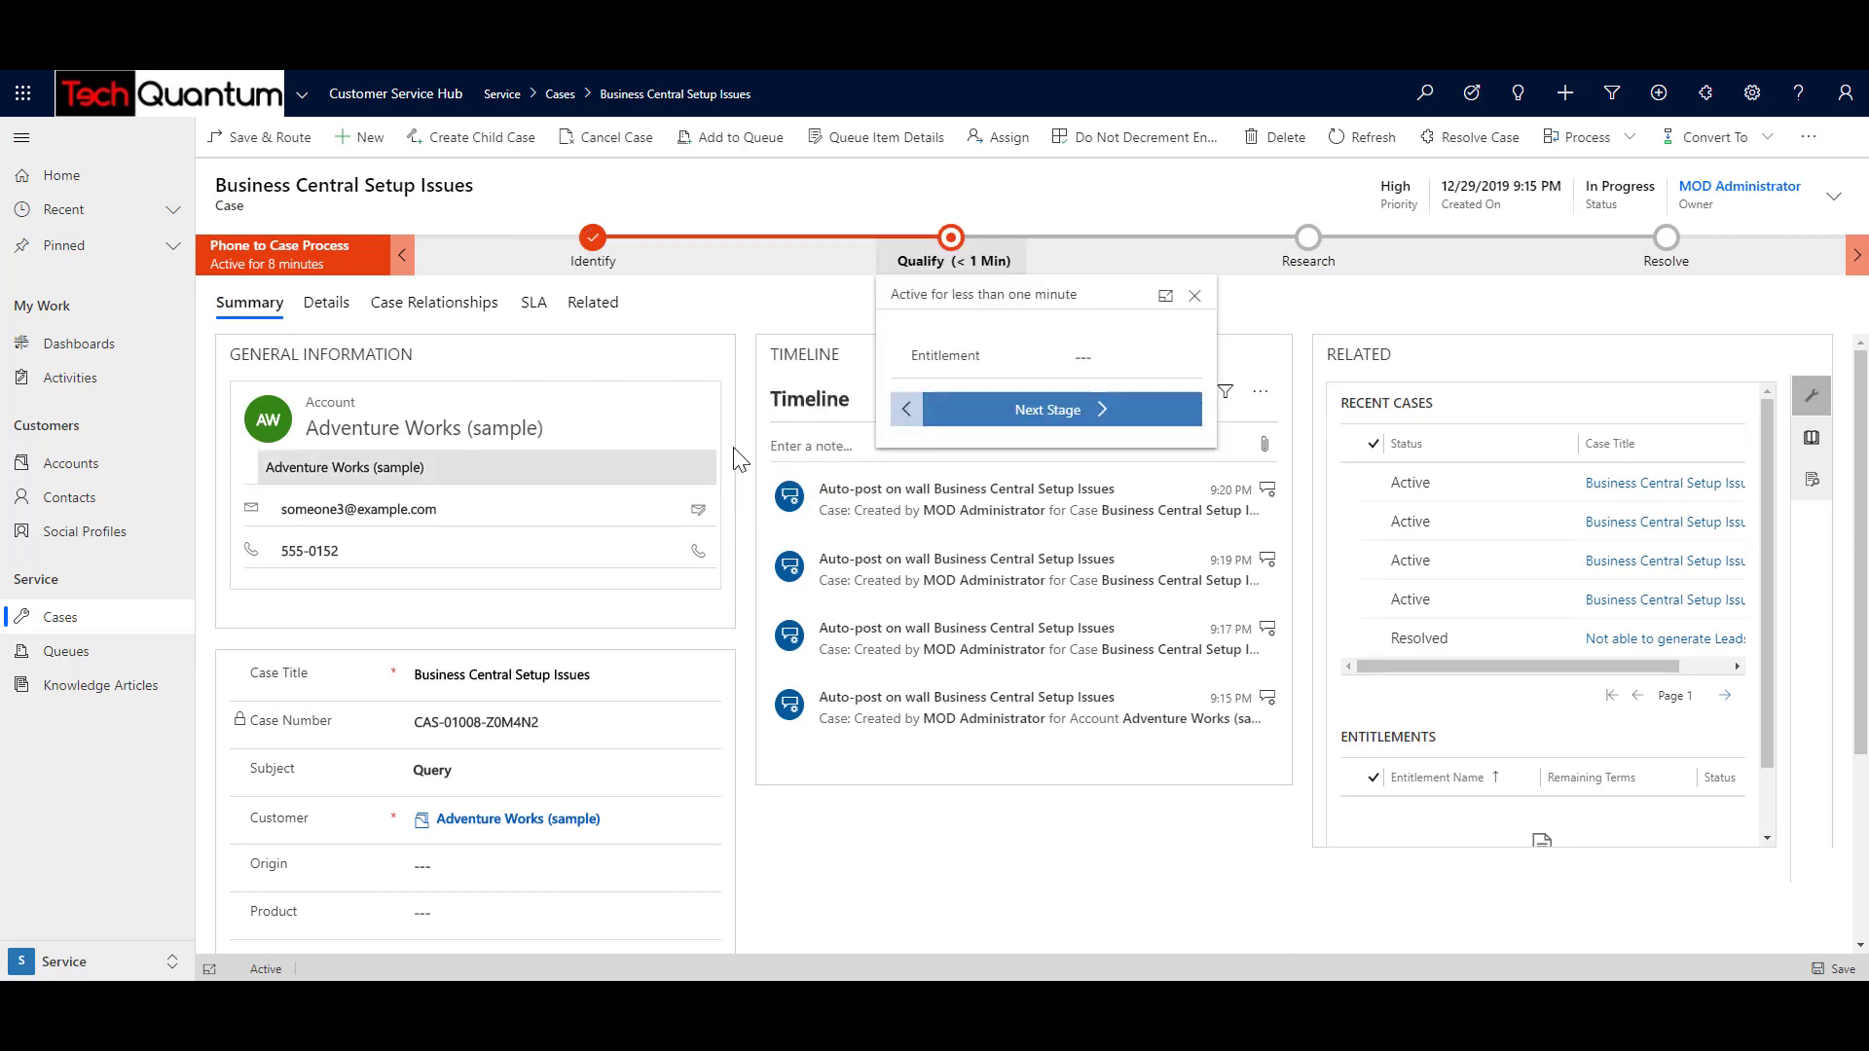
click(1045, 420)
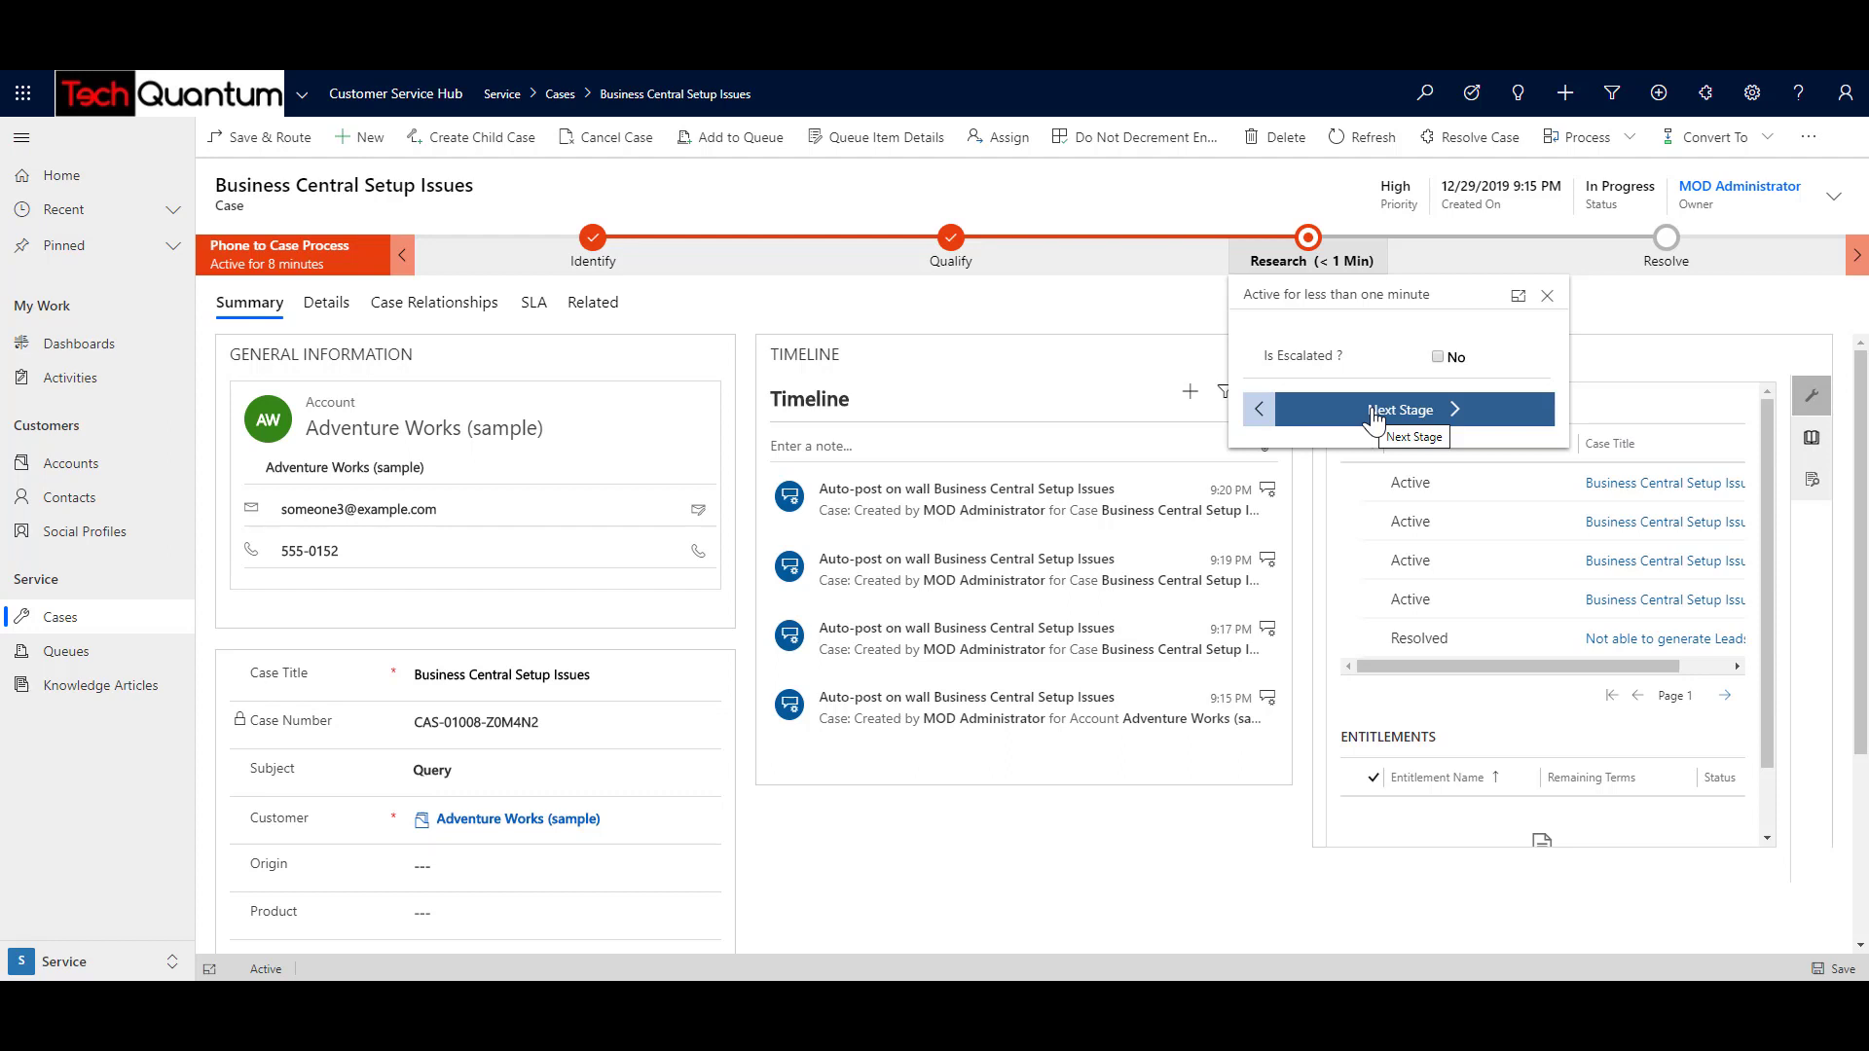
click(1375, 419)
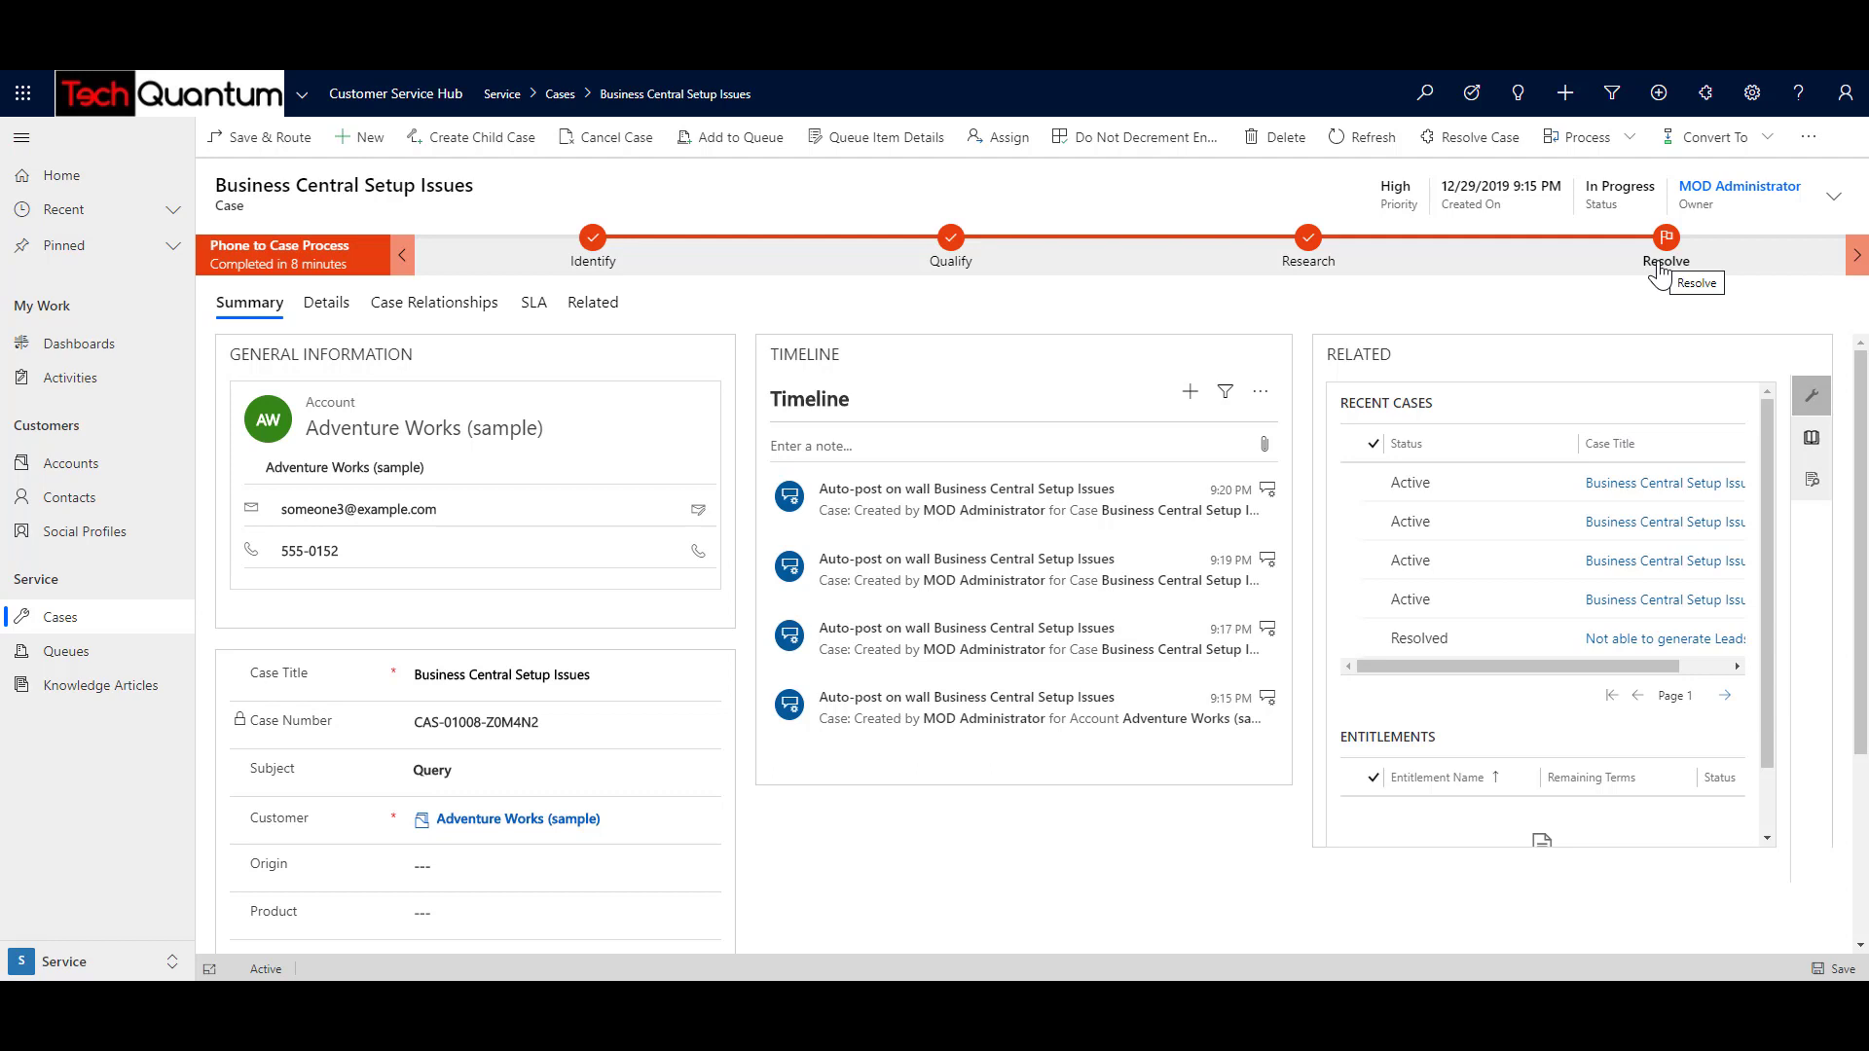
click(429, 305)
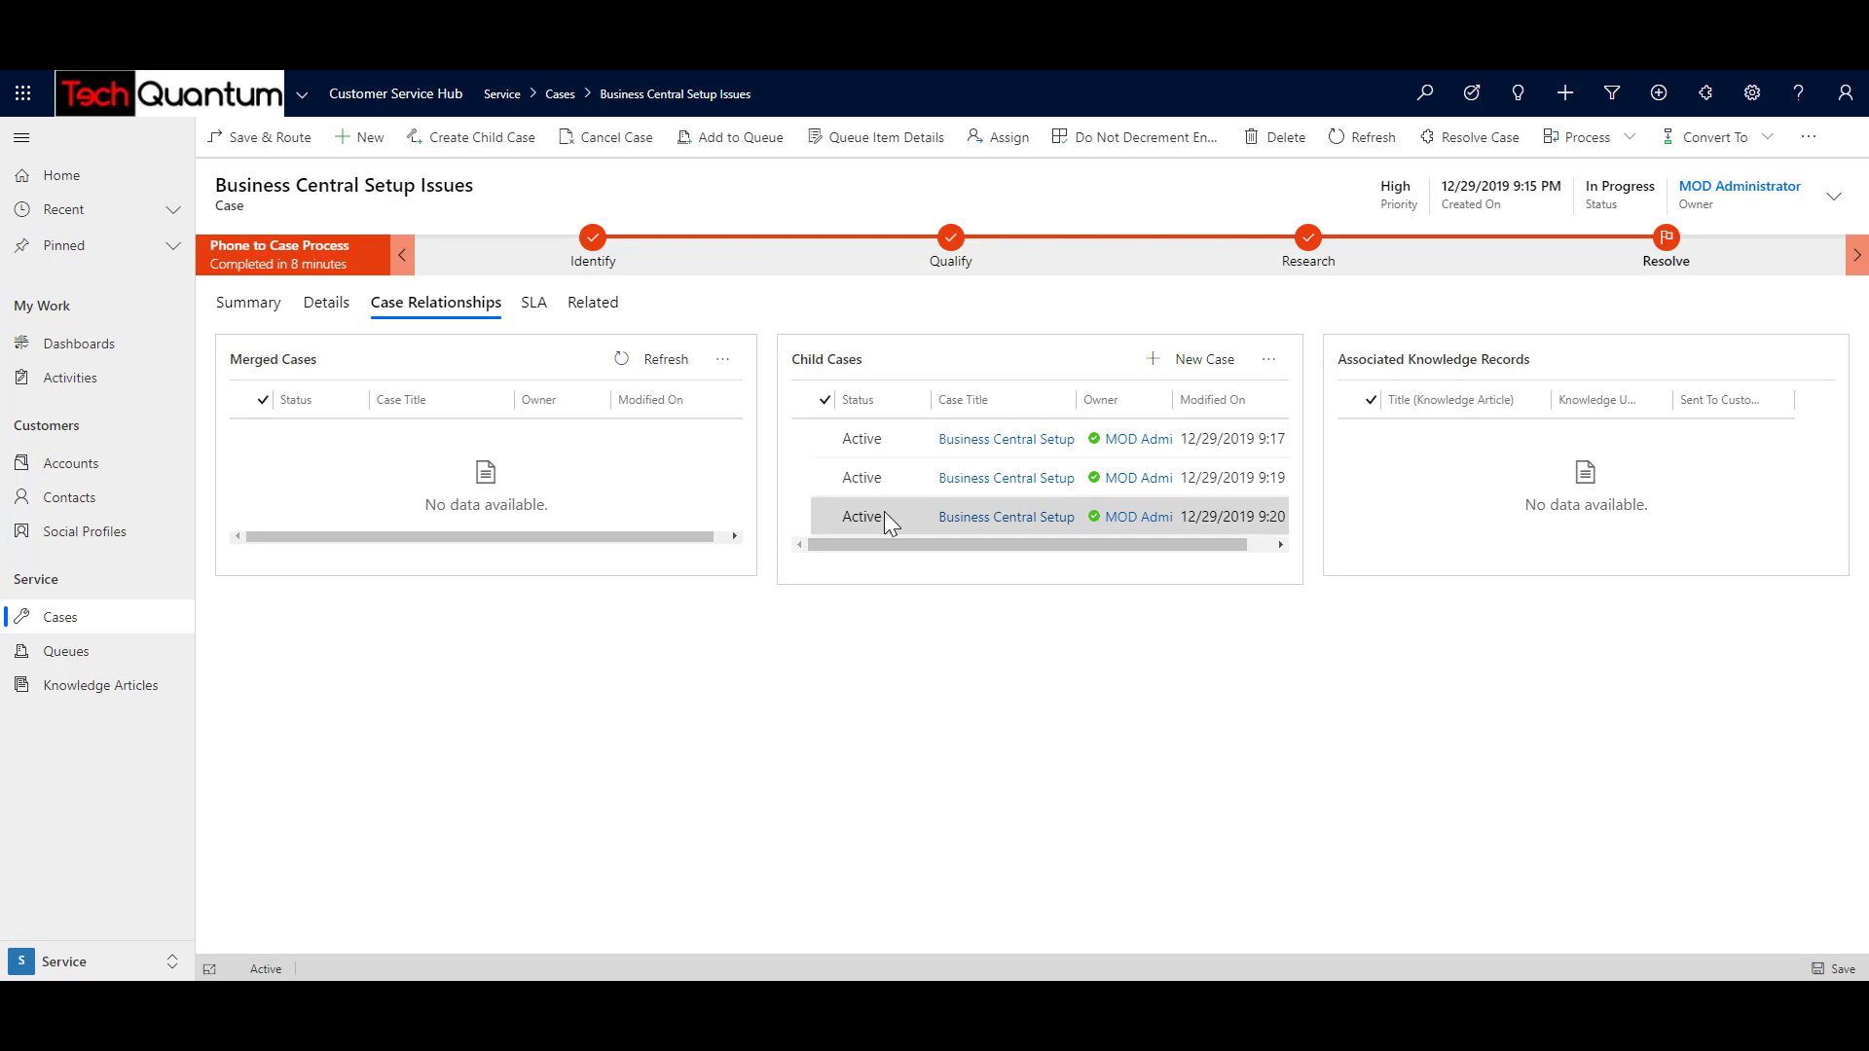
- Resolve the parent case with resolution 'Provided Training', 2 billable hours and remarks 'Case Resolved.'
click(1456, 141)
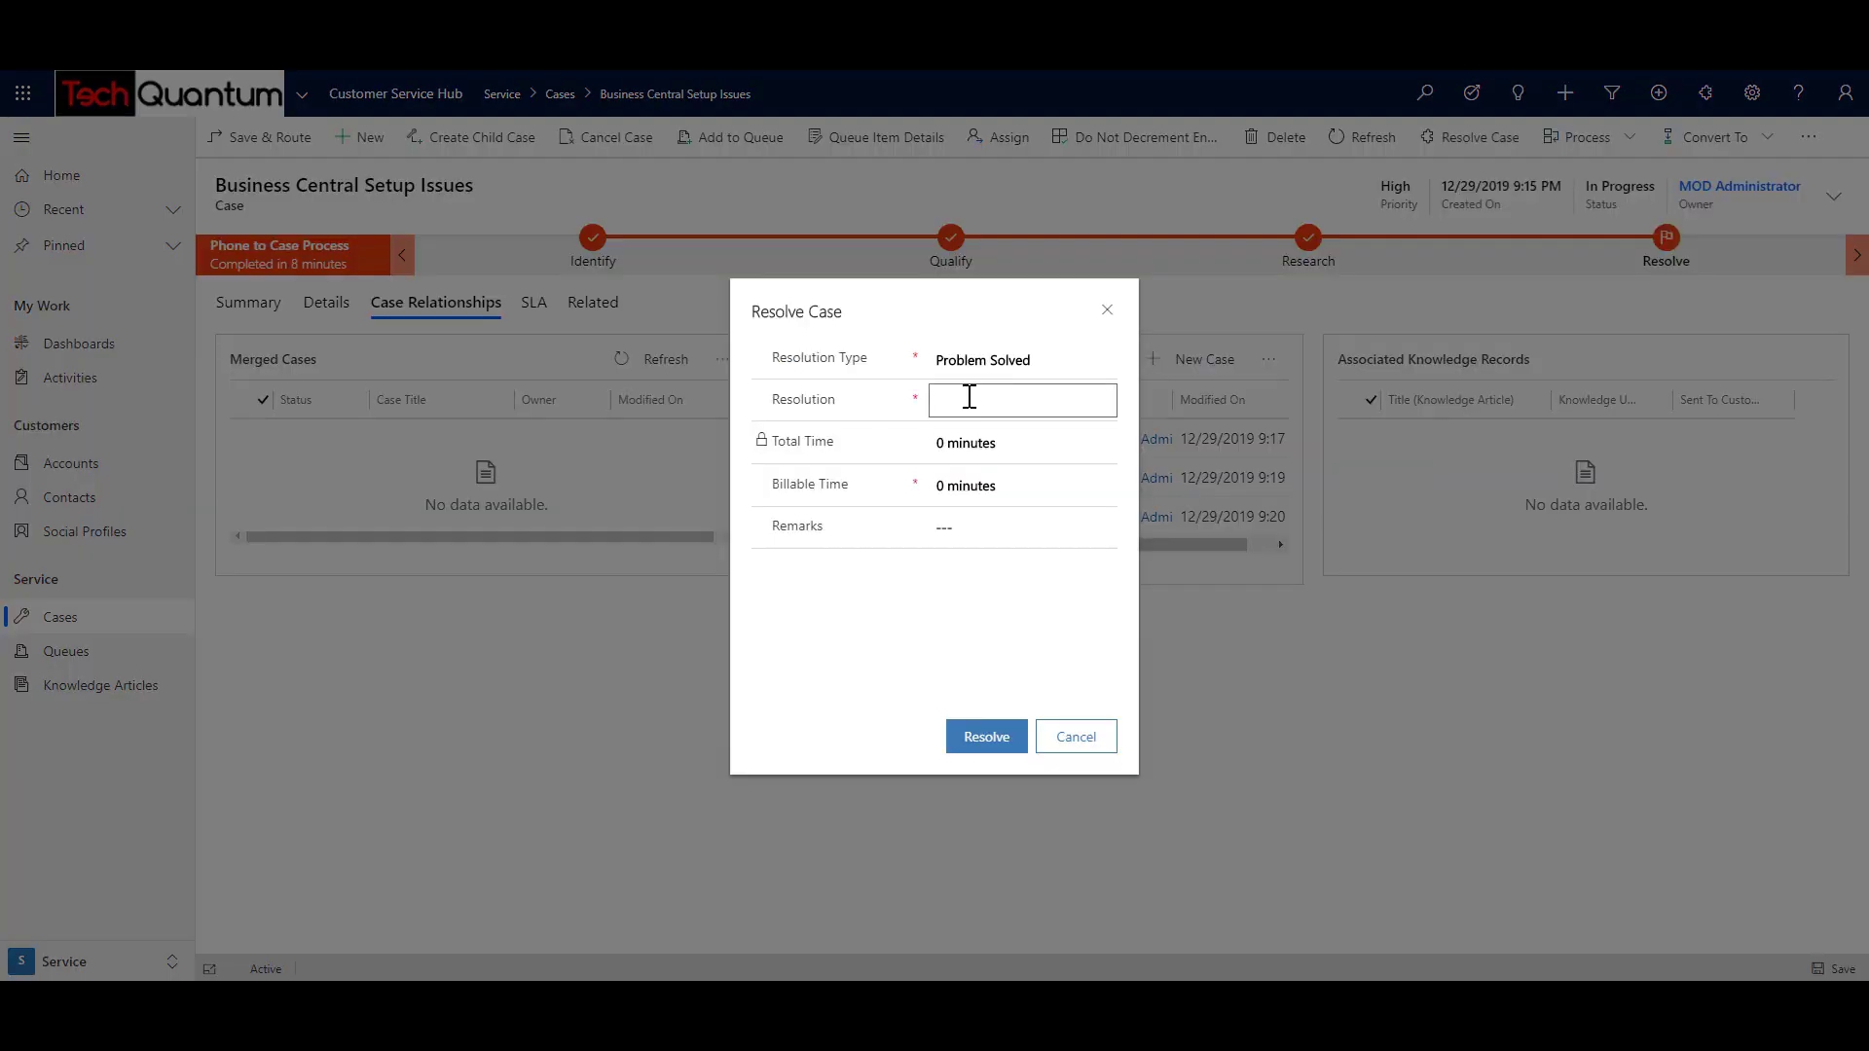
text(Provided Training)
click(1070, 484)
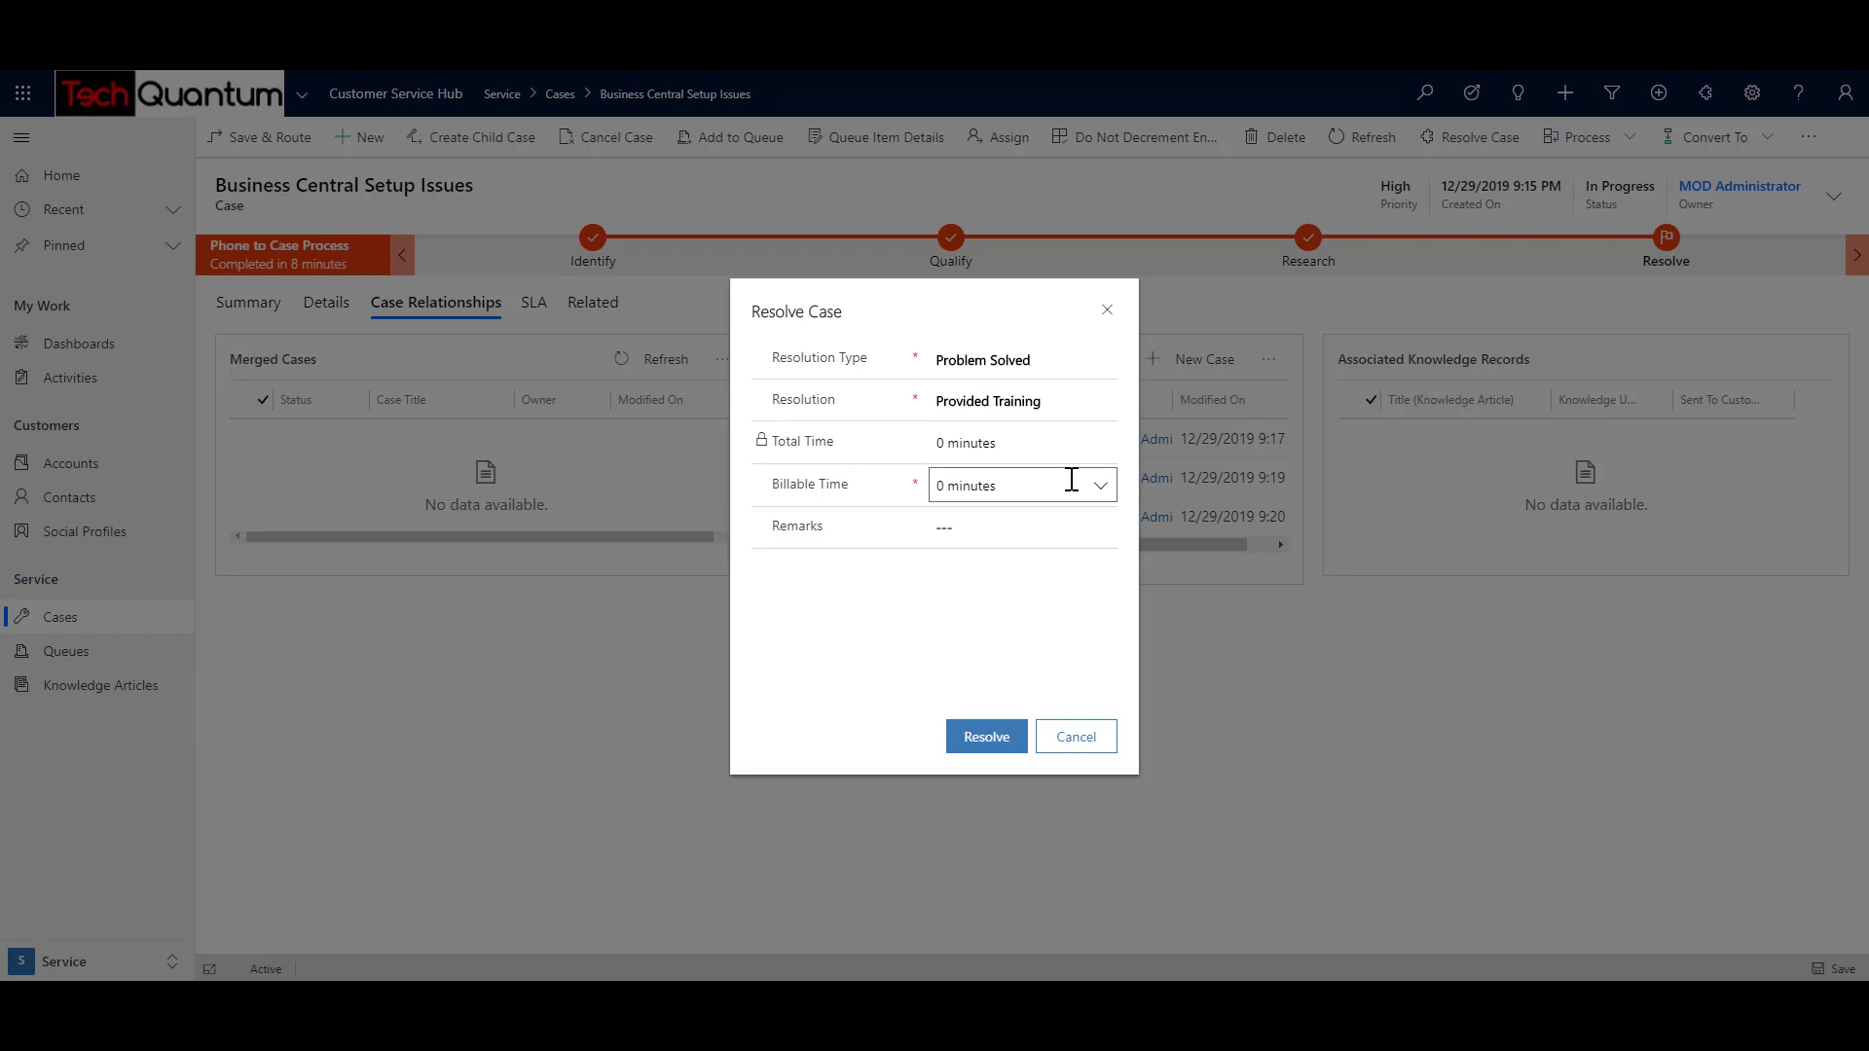
click(1101, 486)
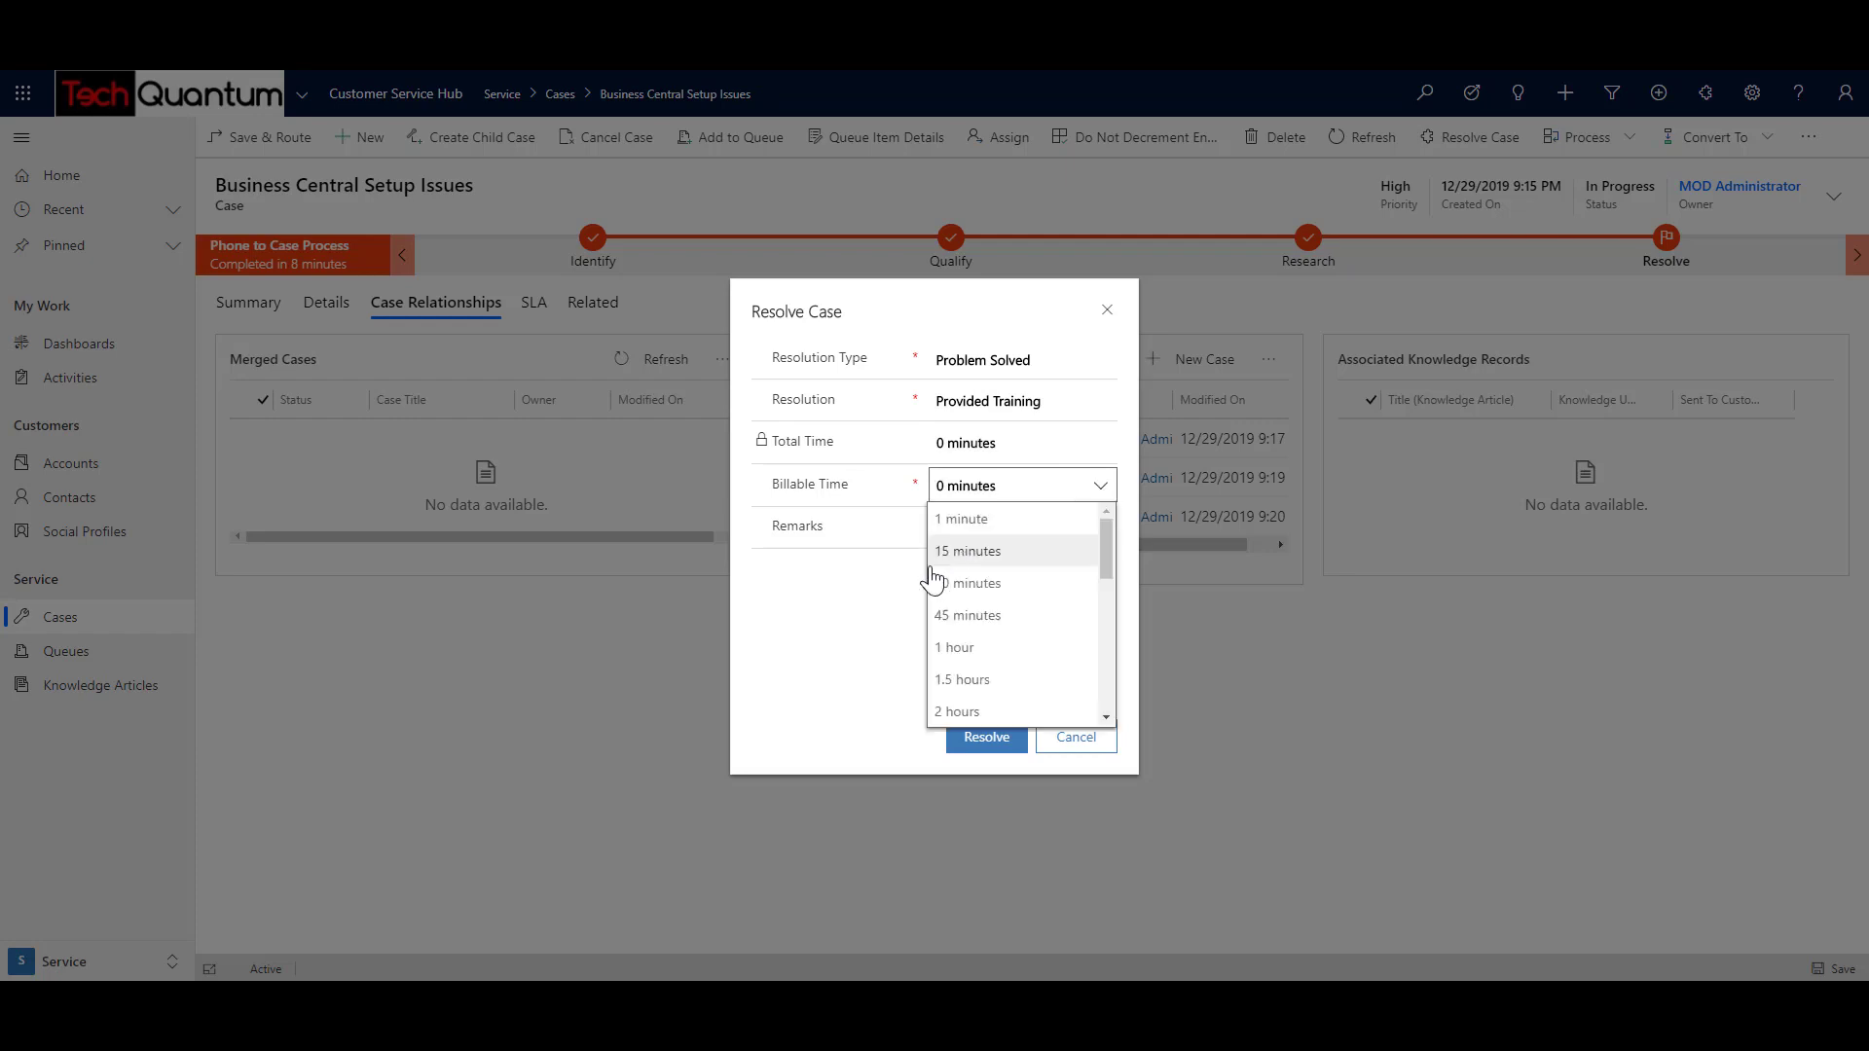
click(993, 713)
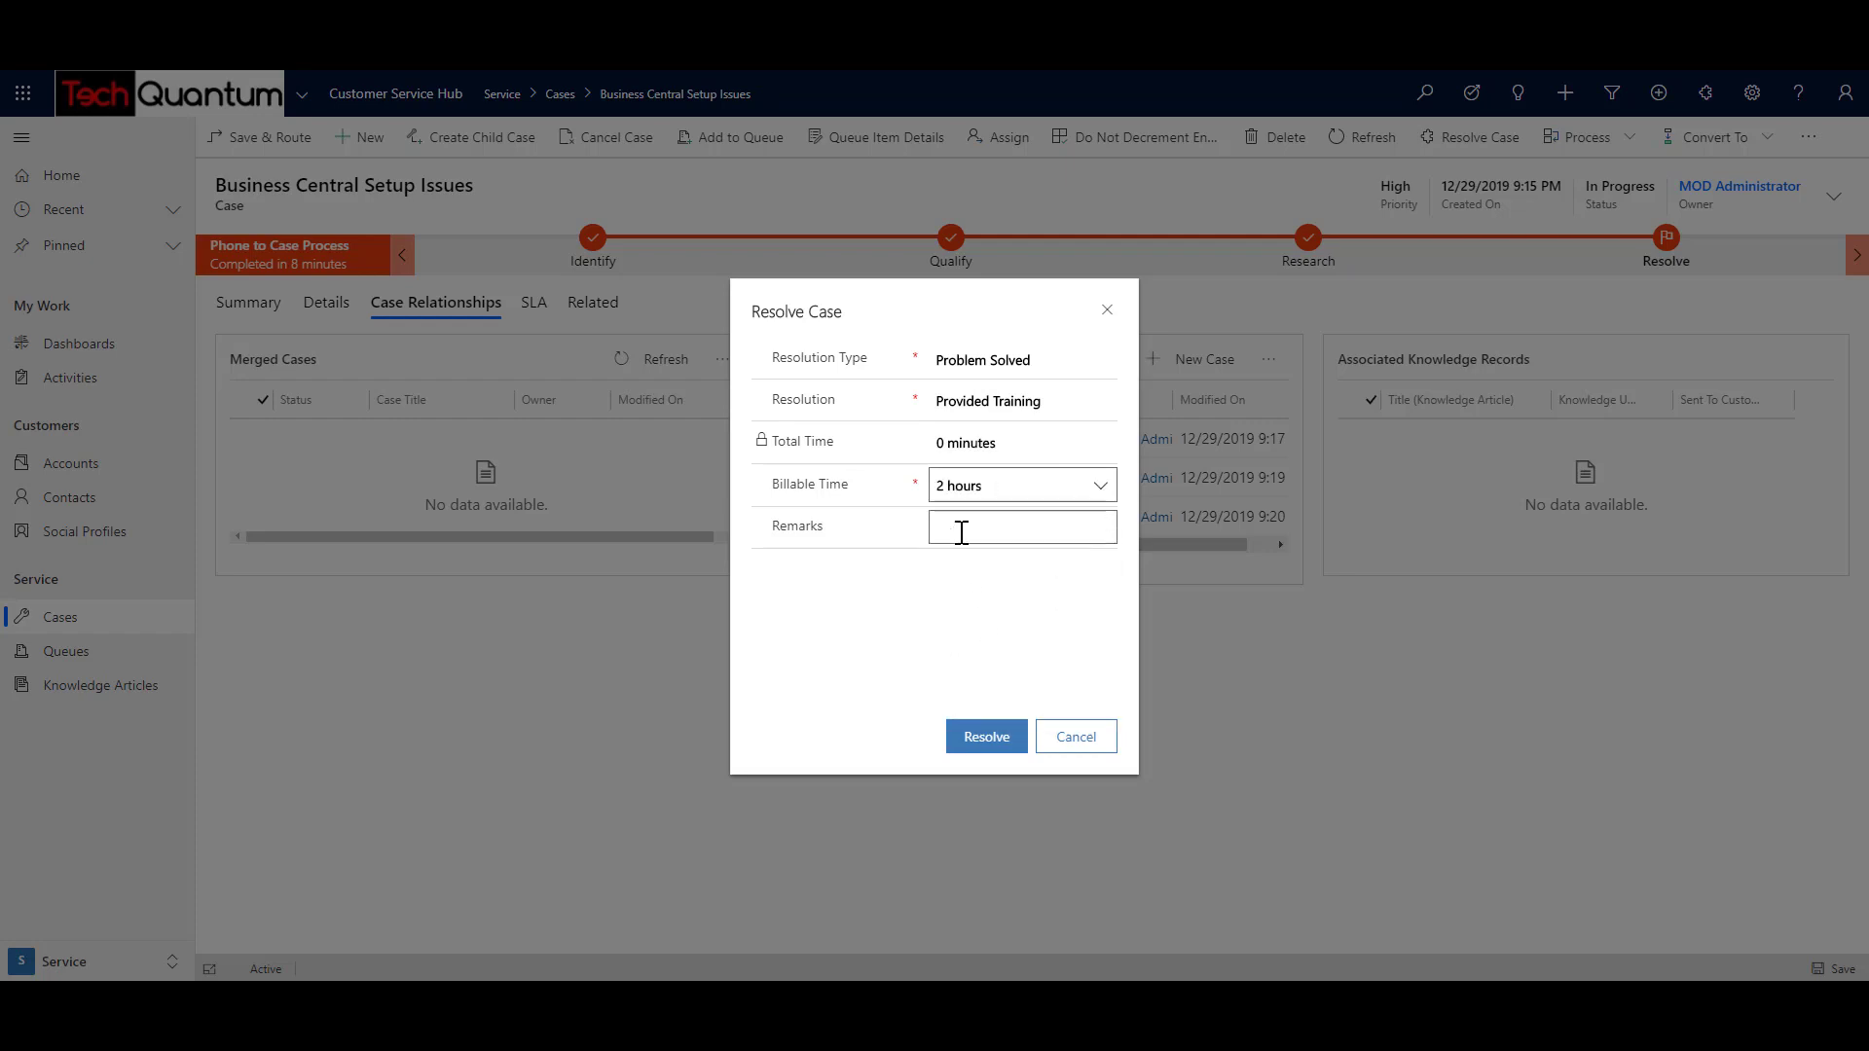
click(962, 532)
text(Case Resolved.)
click(986, 737)
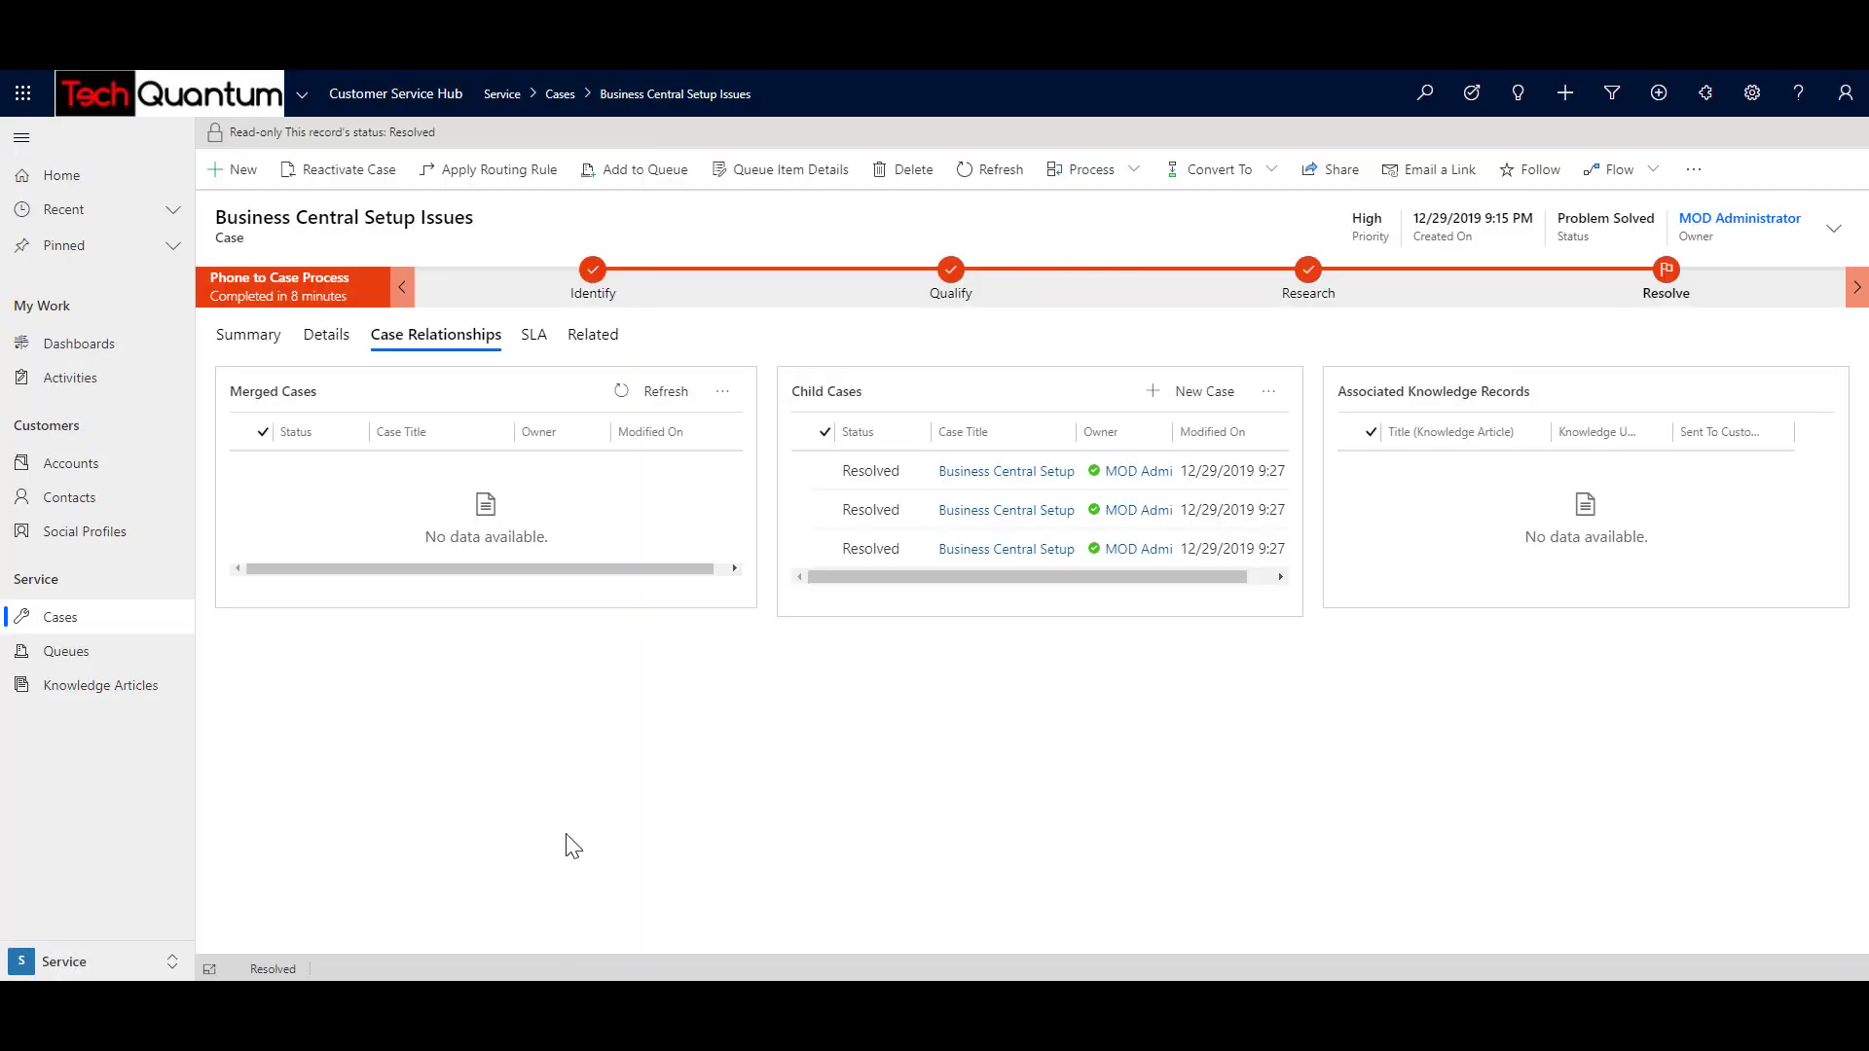